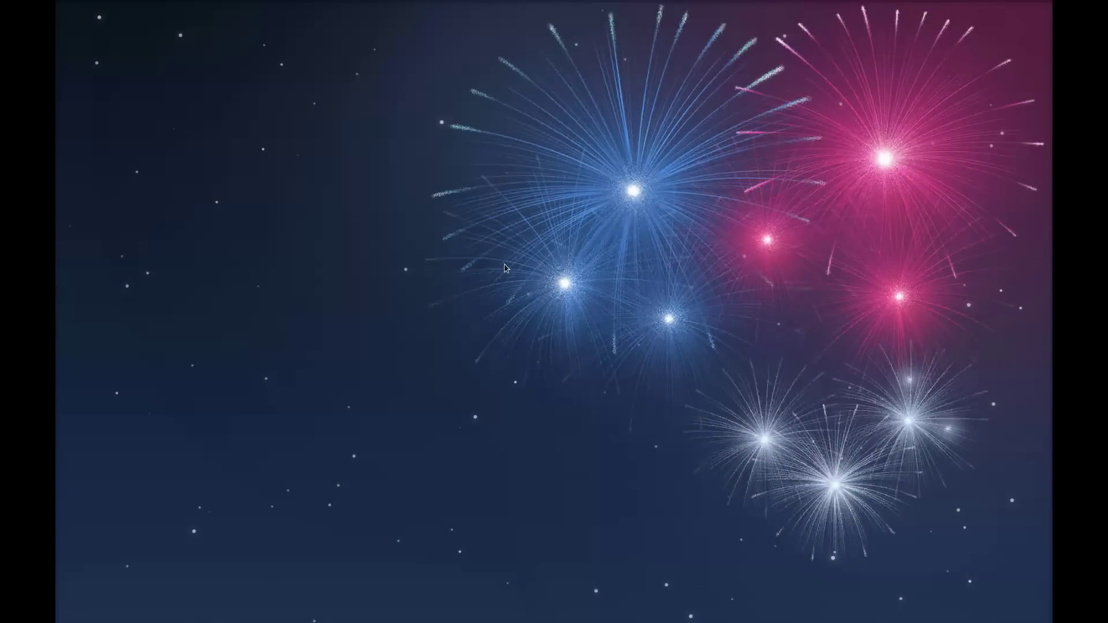
Open the home folder in the Files file manager from the activities overview, and close its window.
{"action": "key", "text": "super"}
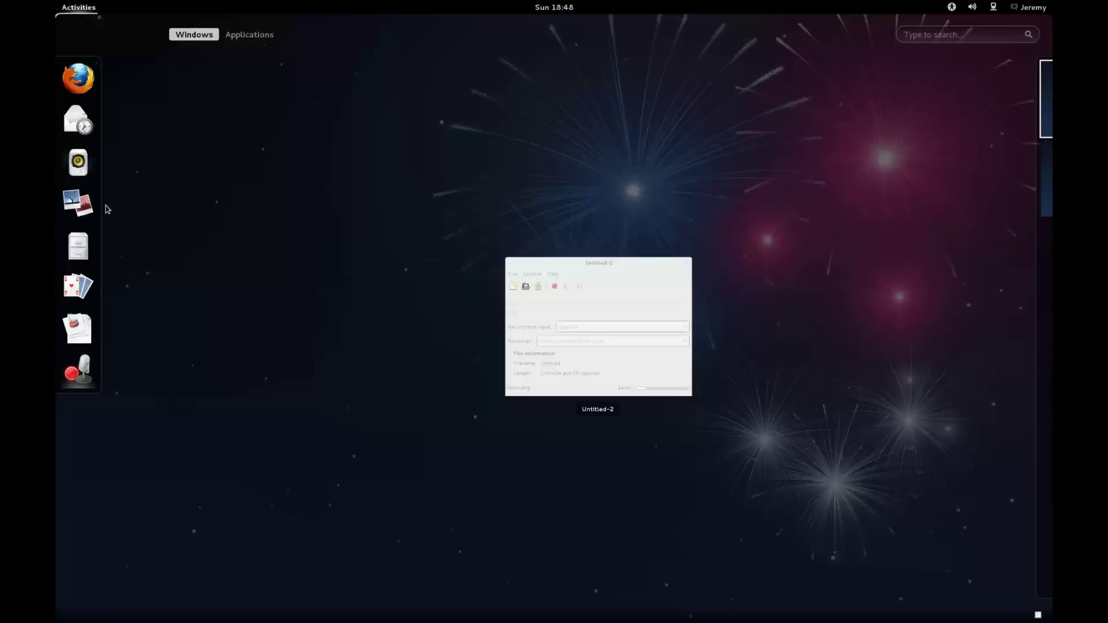
{"action": "left_click", "coordinate": [90, 249]}
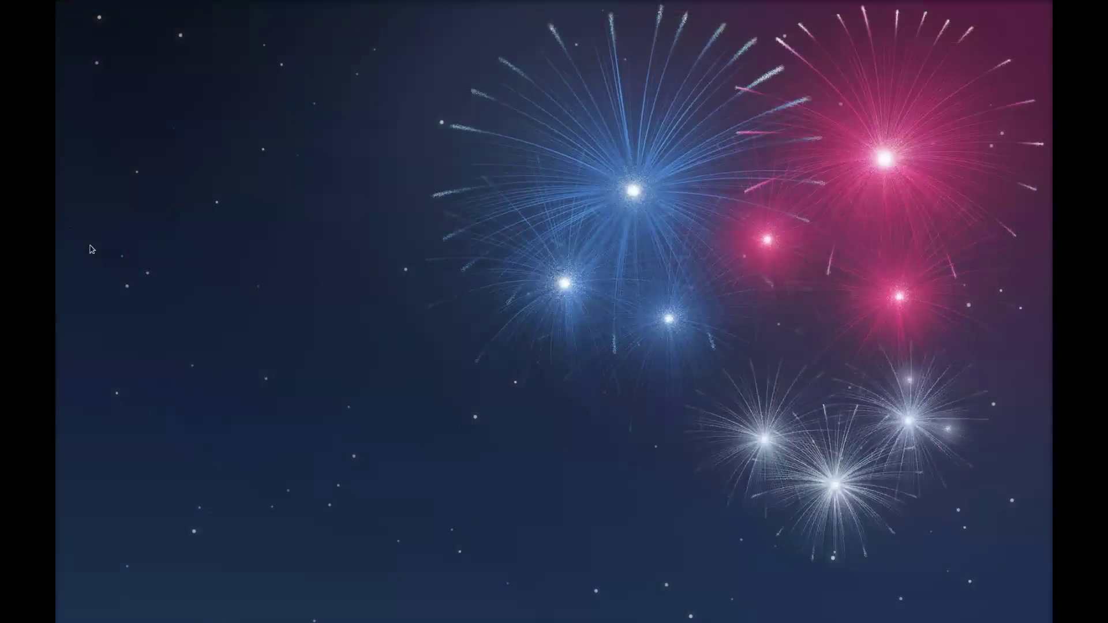
{"action": "double_click", "coordinate": [303, 26]}
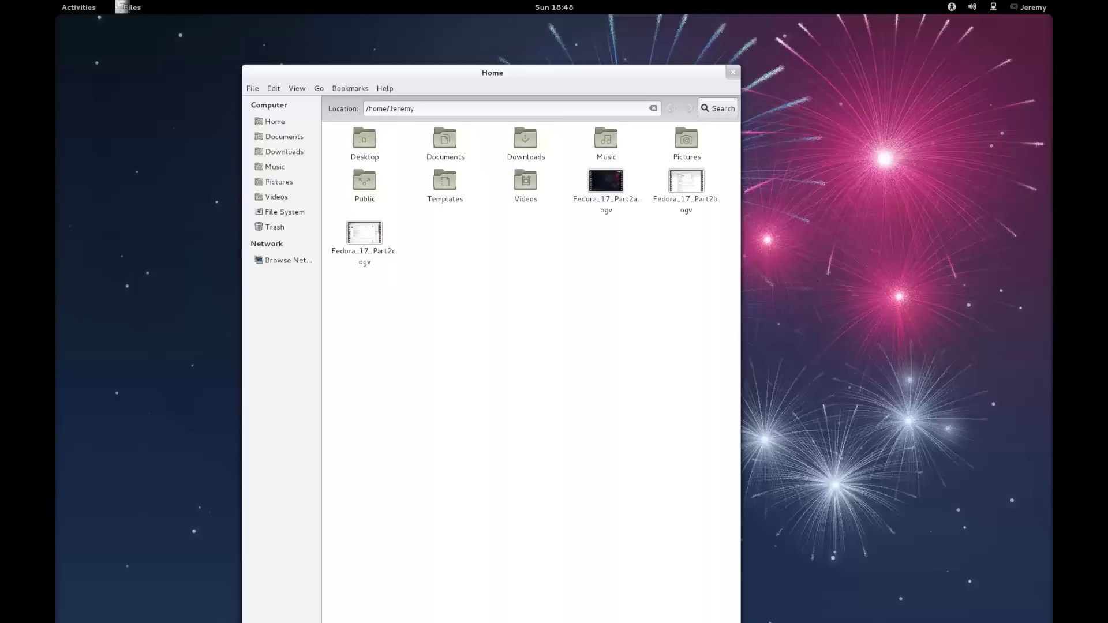
{"action": "left_click", "coordinate": [733, 72]}
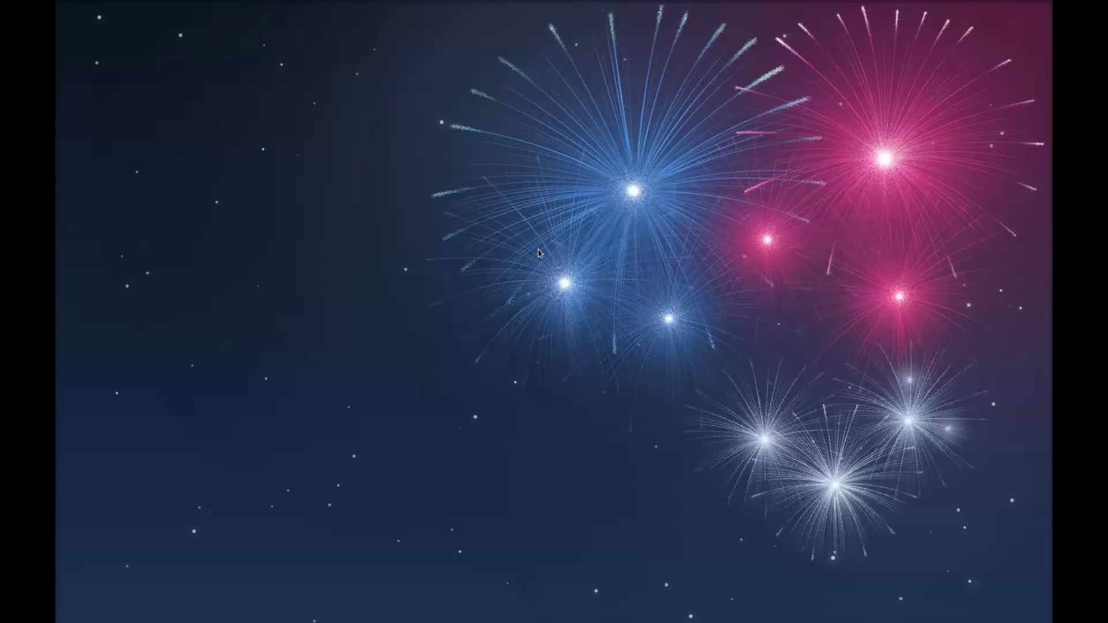
Switch to the second, empty workspace from the activities overview, and return to the first workspace.
{"action": "key", "text": "super"}
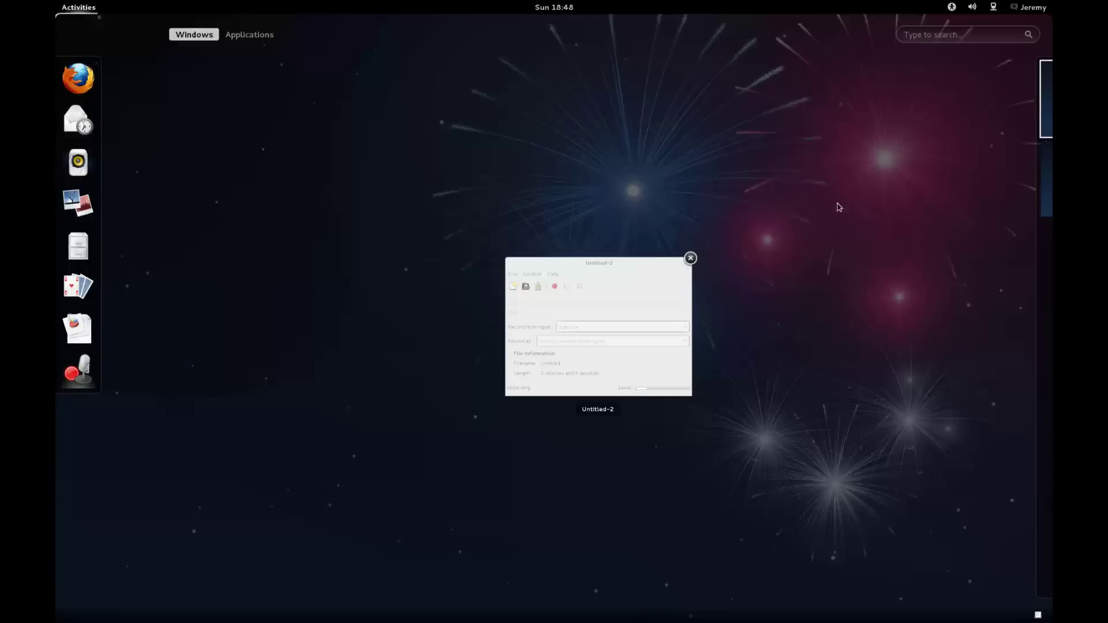
{"action": "mouse_move", "coordinate": [1052, 199]}
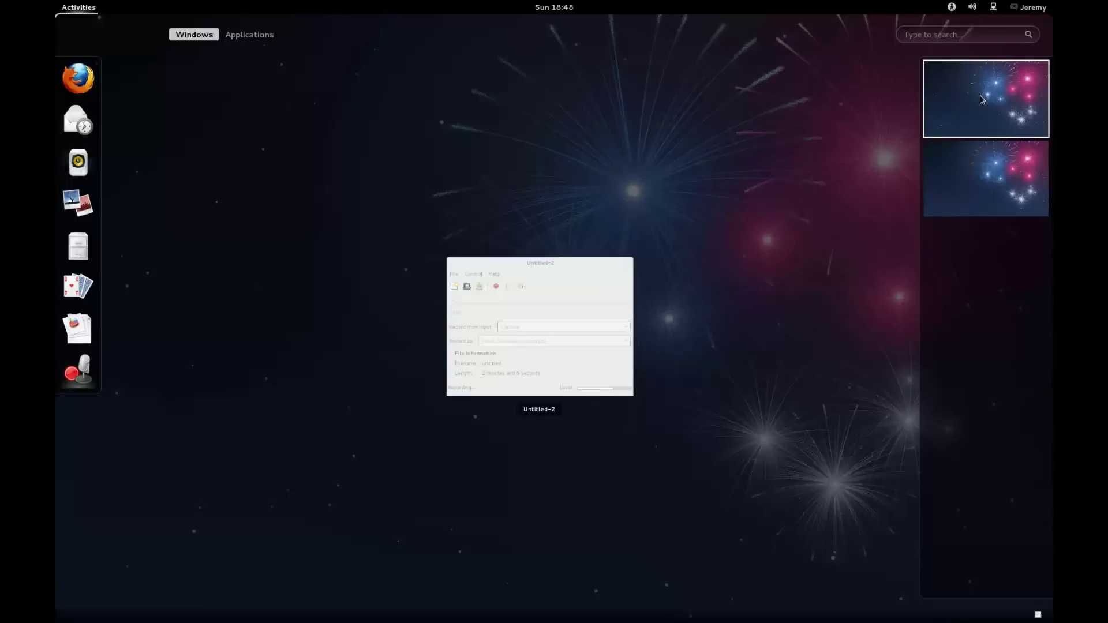
{"action": "left_click", "coordinate": [988, 168]}
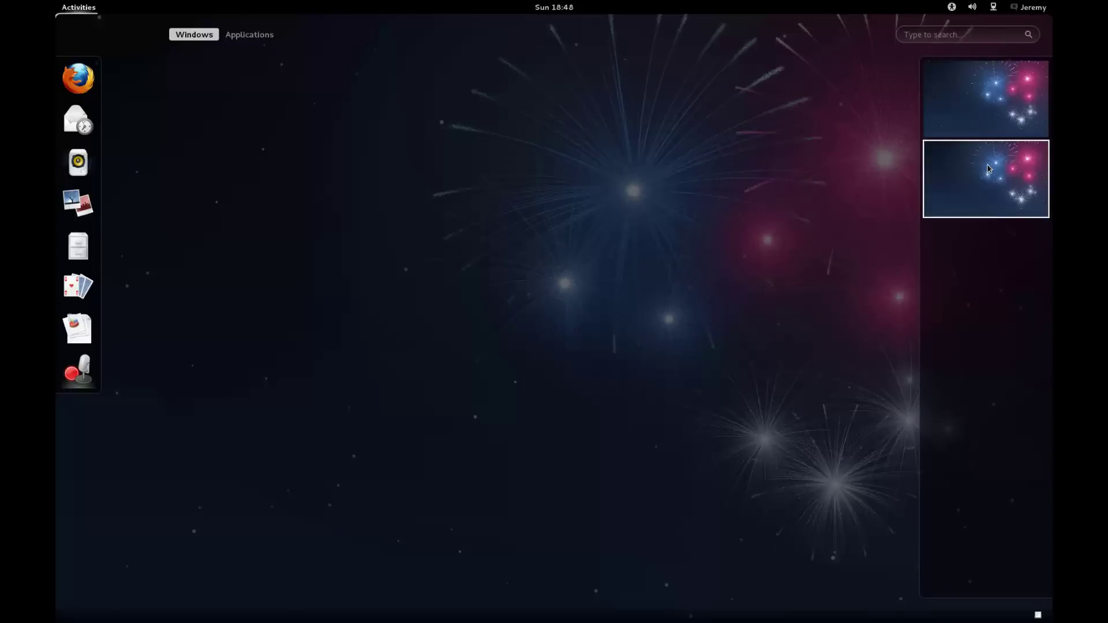
{"action": "left_click", "coordinate": [989, 168]}
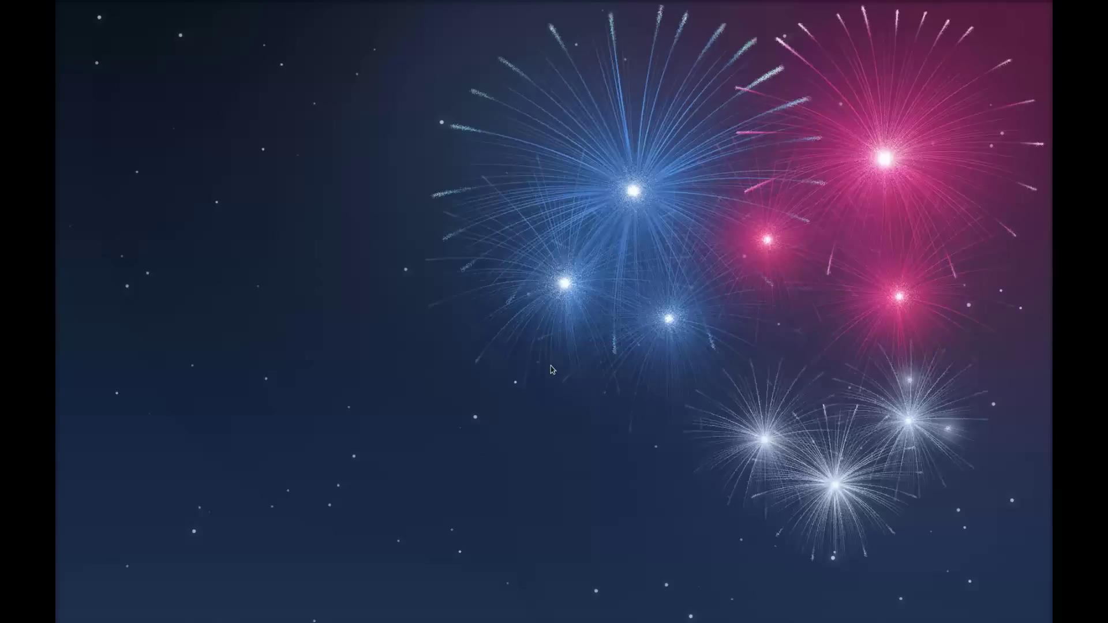
{"action": "key", "text": "super"}
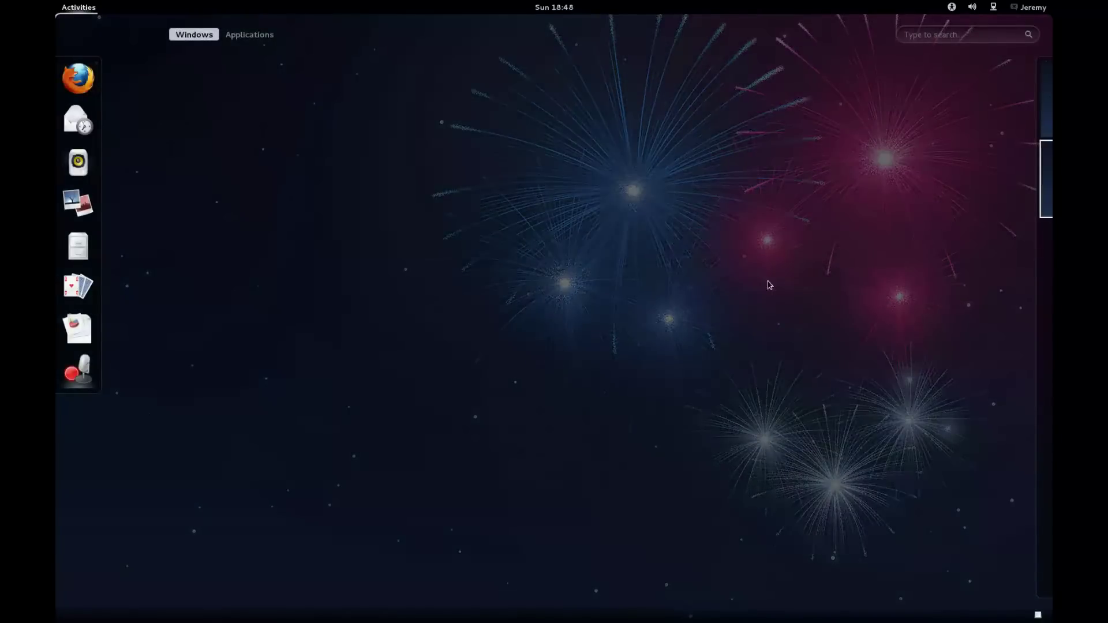
{"action": "mouse_move", "coordinate": [1051, 184]}
{"action": "left_click", "coordinate": [987, 94]}
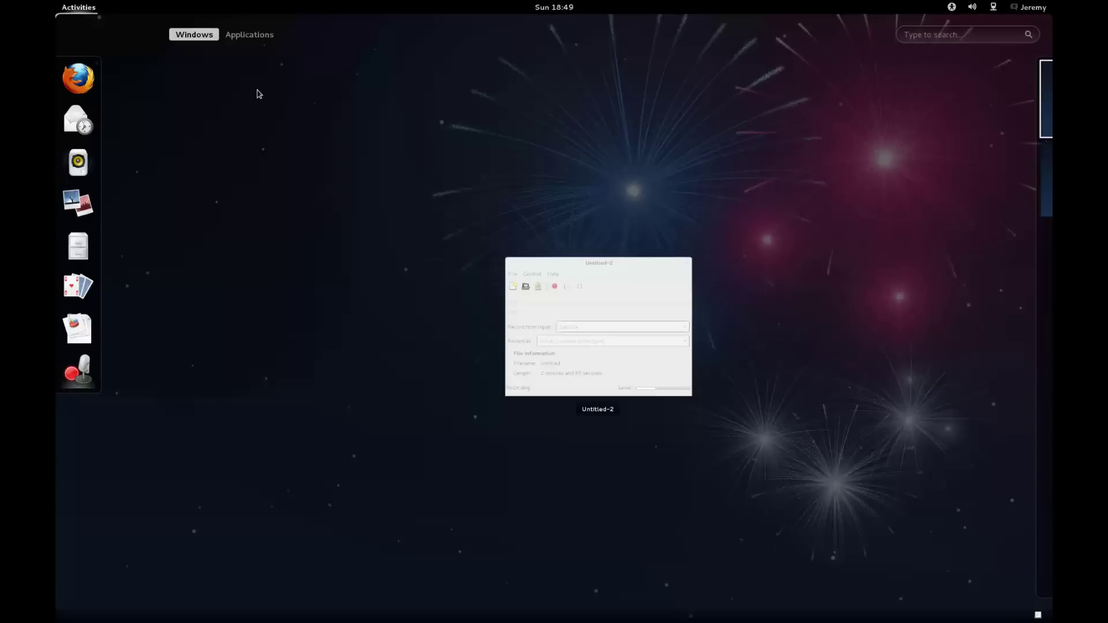
Search the activities overview for "firefox" and launch Firefox.
{"action": "type", "text": "firefox"}
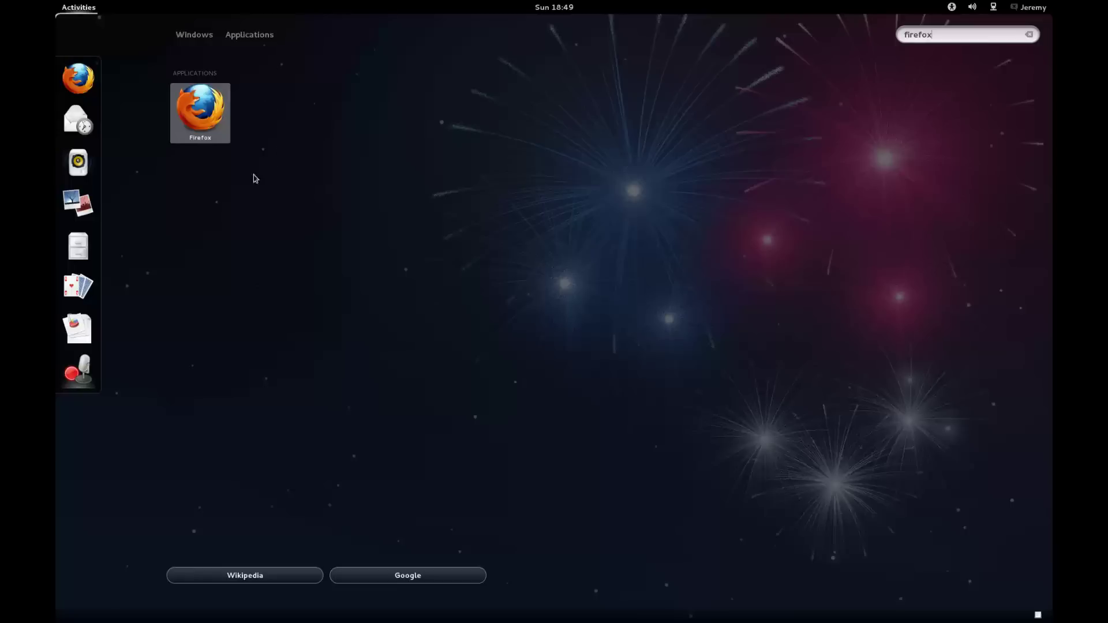
{"action": "left_click", "coordinate": [197, 134]}
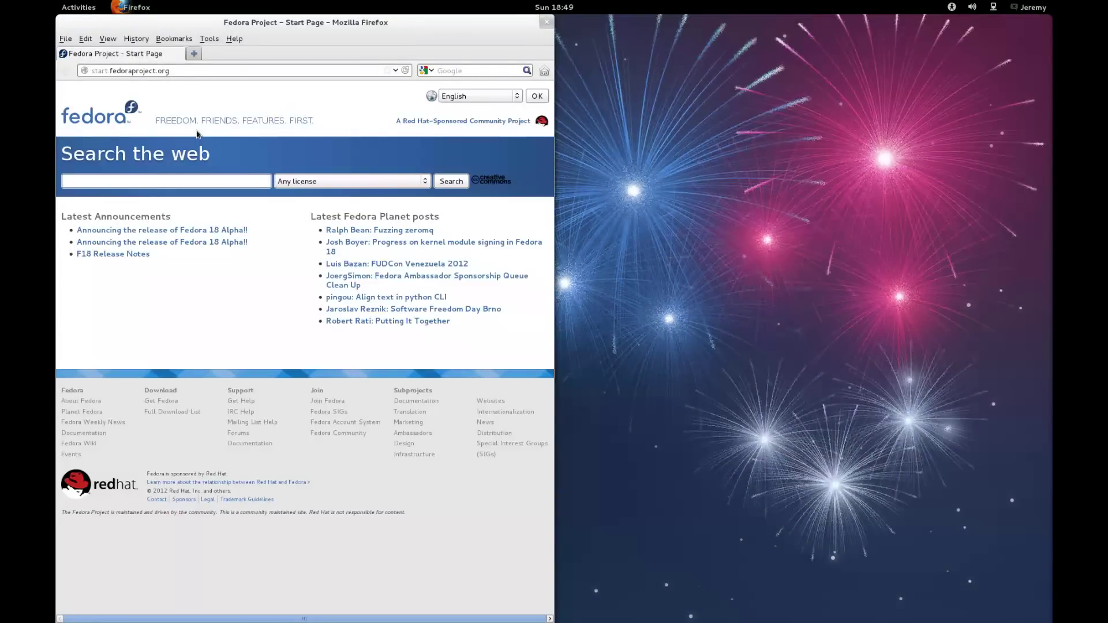
Browse the full list of installed applications, including the Internet, Office and Programming categories, and leave the overview.
{"action": "key", "text": "super"}
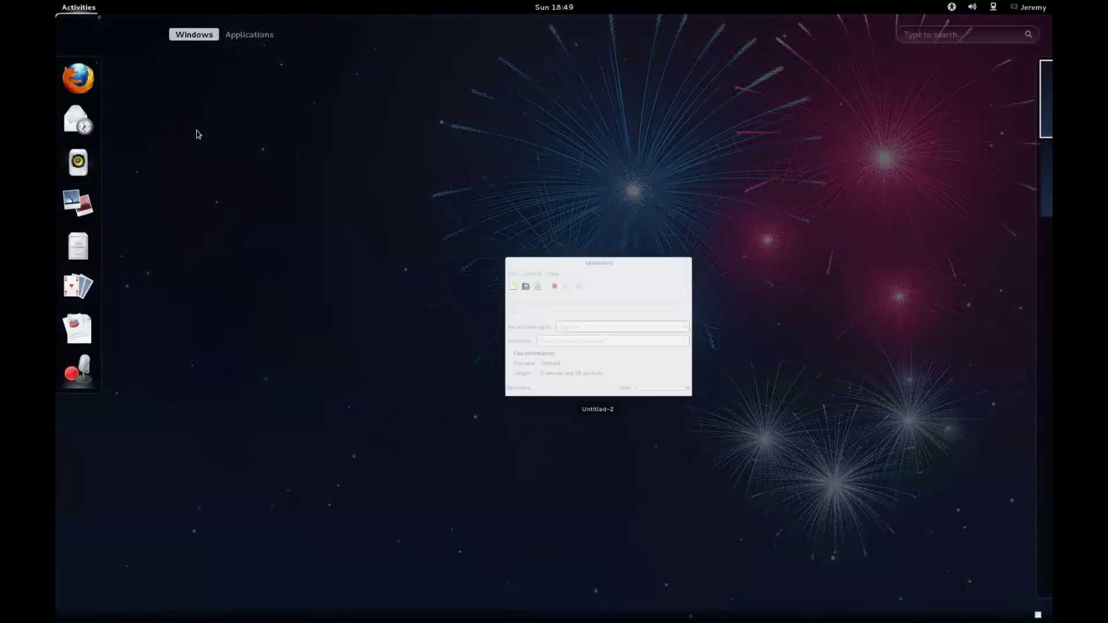
{"action": "left_click", "coordinate": [238, 36]}
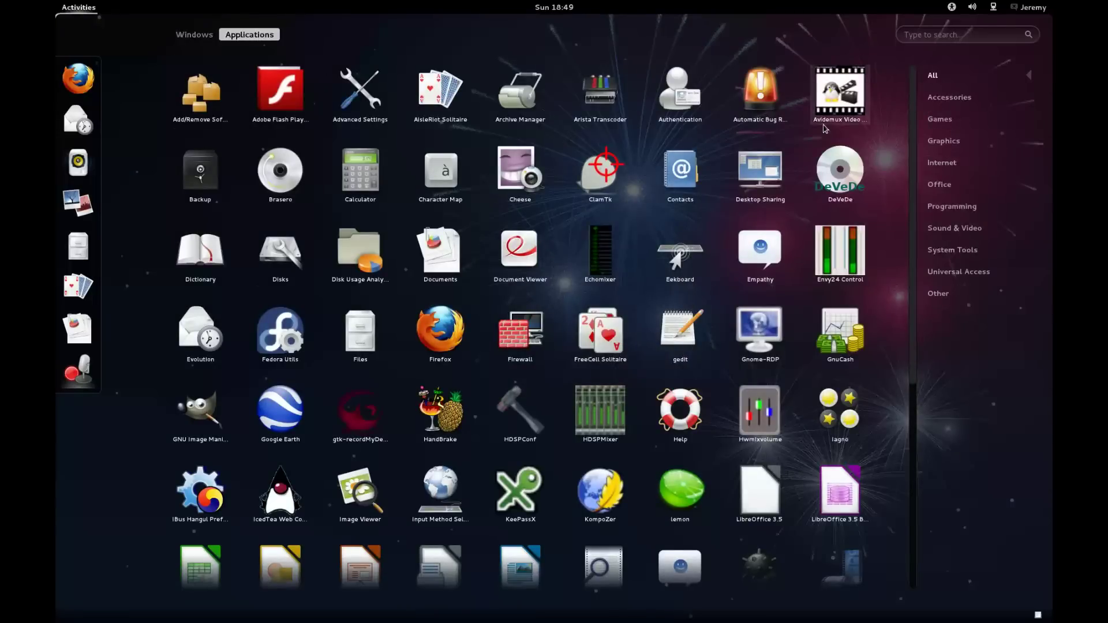
{"action": "scroll", "coordinate": [516, 273], "scroll_direction": "down", "scroll_amount": 5}
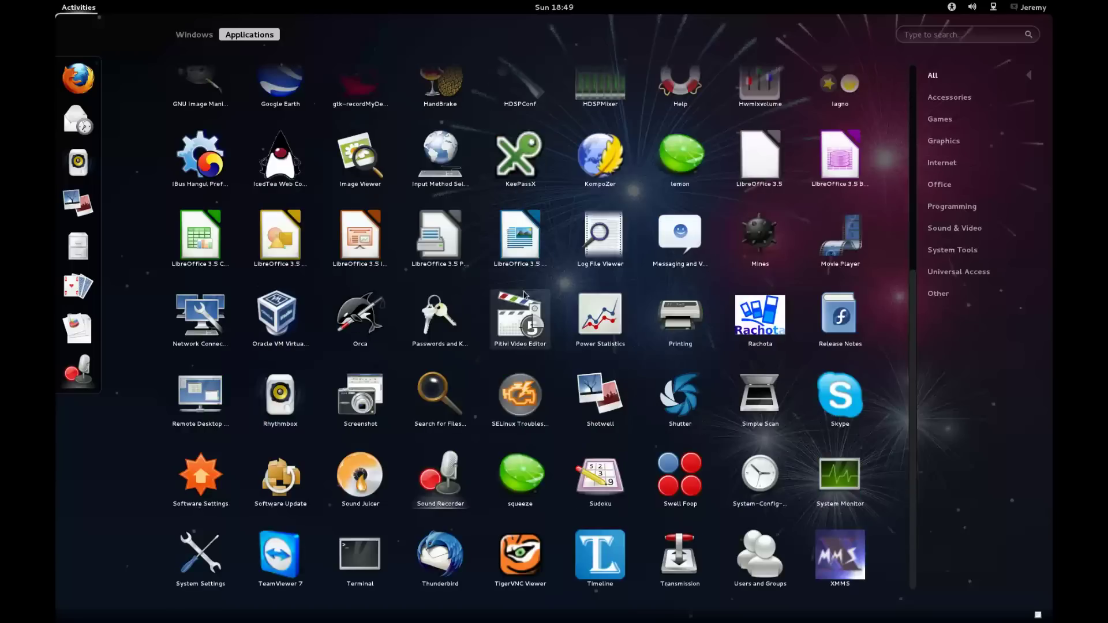
{"action": "scroll", "coordinate": [525, 294], "scroll_direction": "up", "scroll_amount": 5}
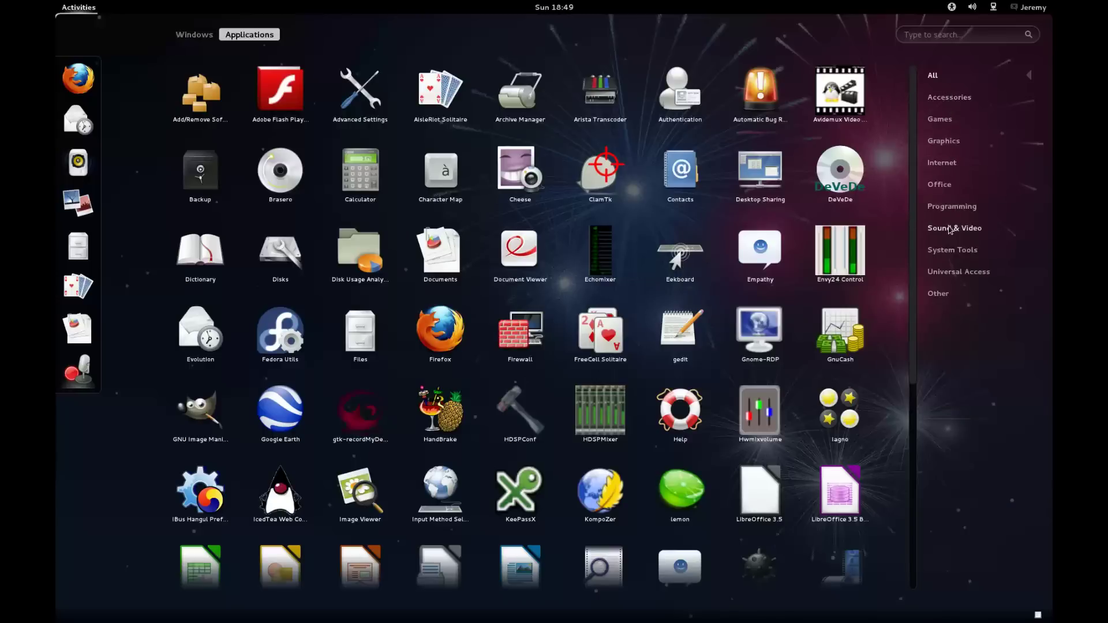
{"action": "left_click", "coordinate": [941, 172]}
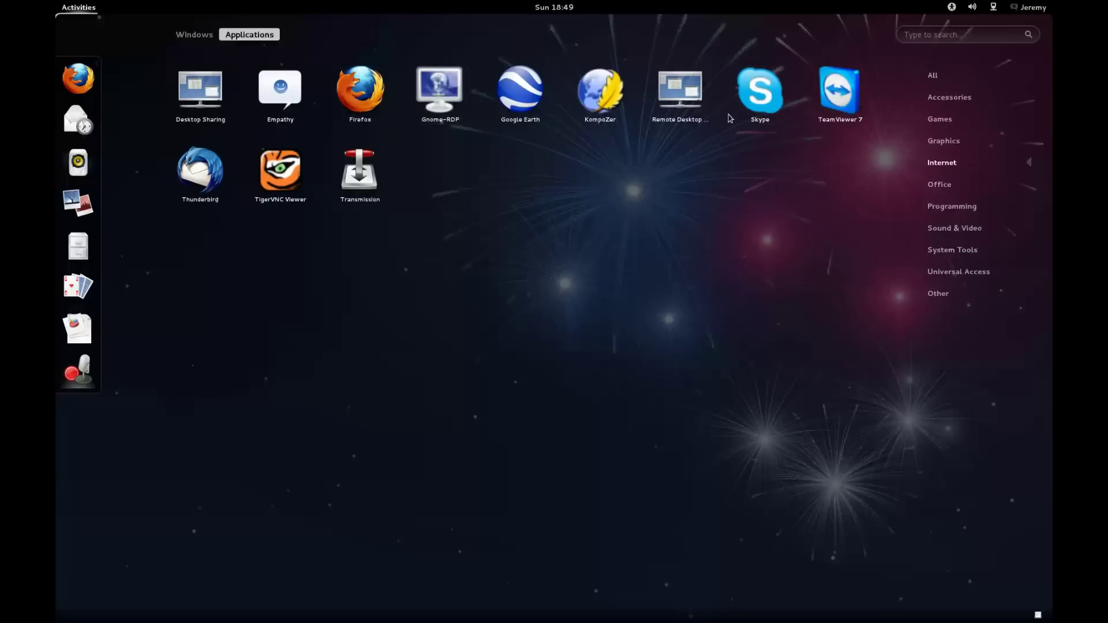
{"action": "left_click", "coordinate": [941, 184]}
{"action": "left_click", "coordinate": [951, 208]}
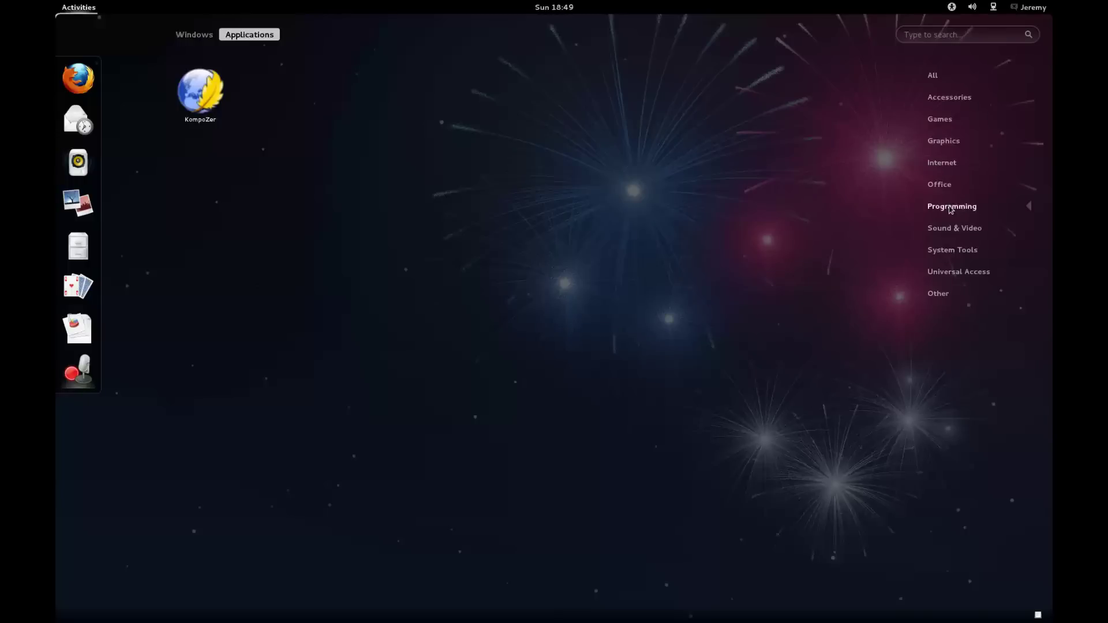
{"action": "key", "text": "Escape"}
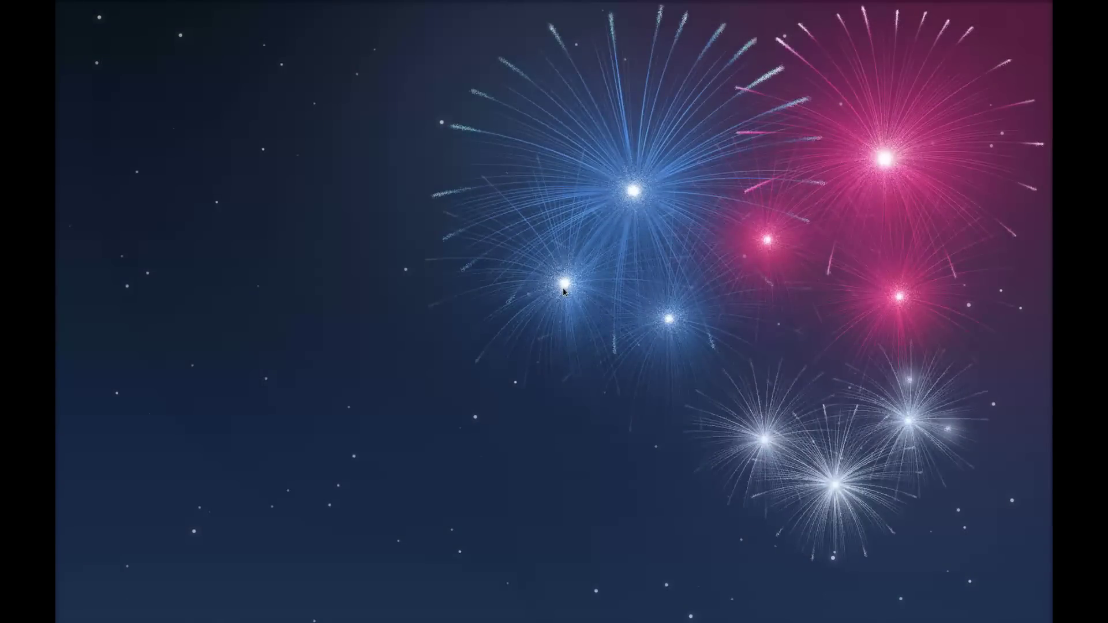
Look up "sail boats" on Wikipedia through the overview search, skim the article and close the browser.
{"action": "key", "text": "super"}
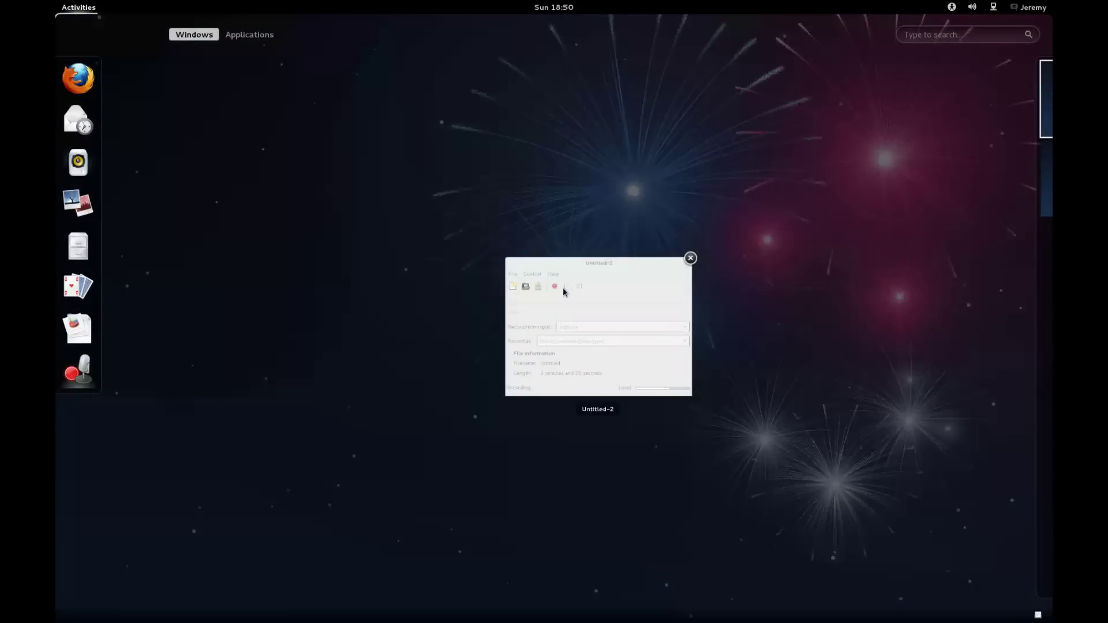
{"action": "type", "text": "sail bo"}
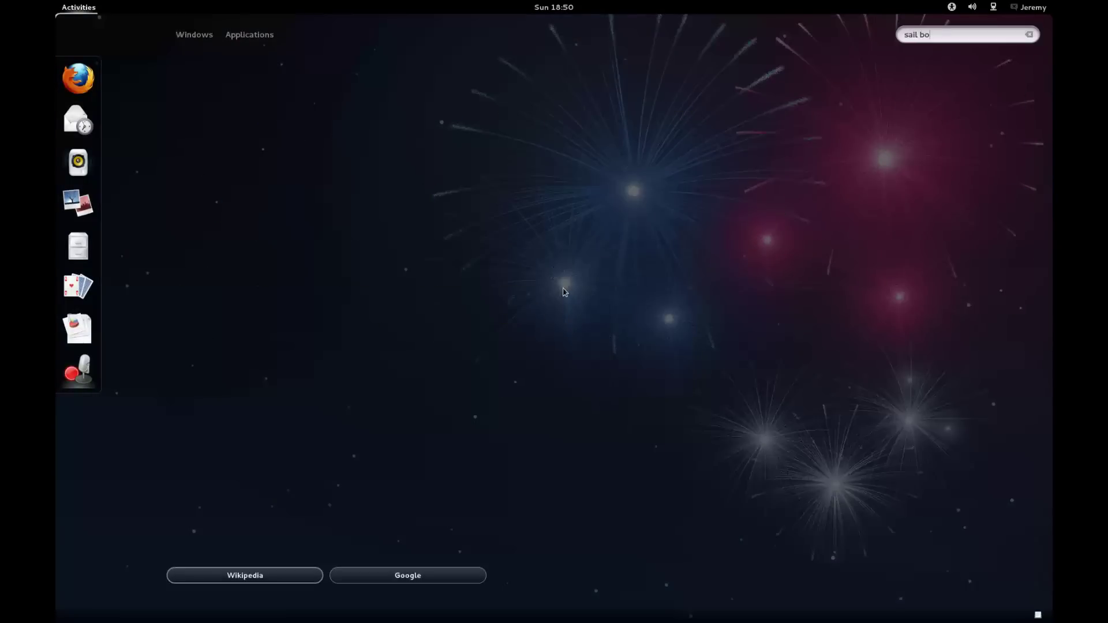
{"action": "type", "text": "ats"}
{"action": "left_click", "coordinate": [244, 576]}
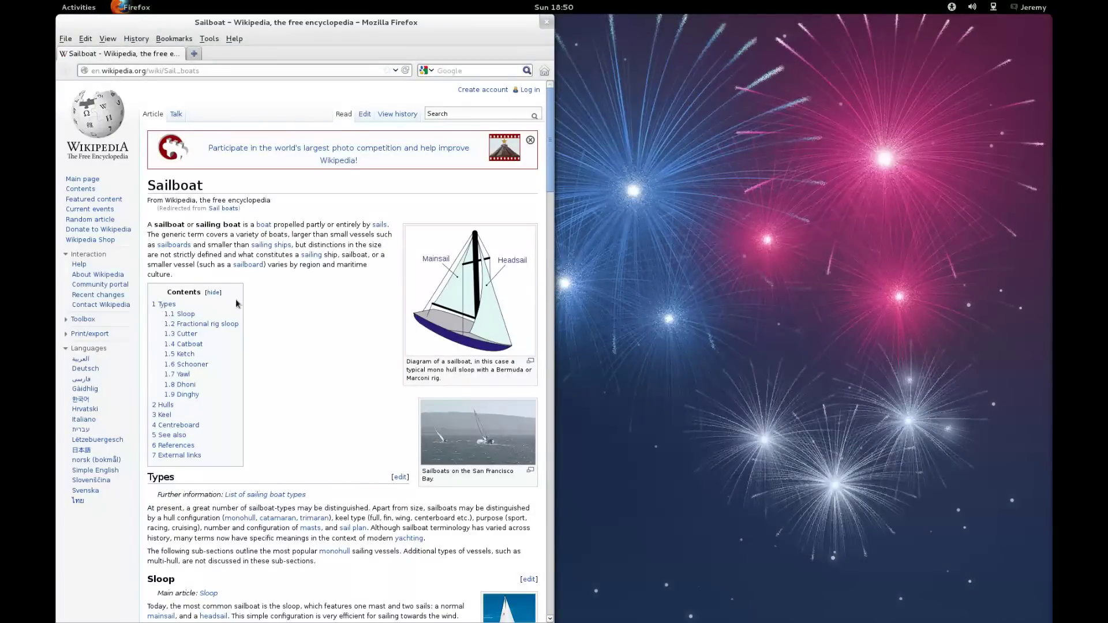
{"action": "scroll", "coordinate": [299, 316], "scroll_direction": "down", "scroll_amount": 5}
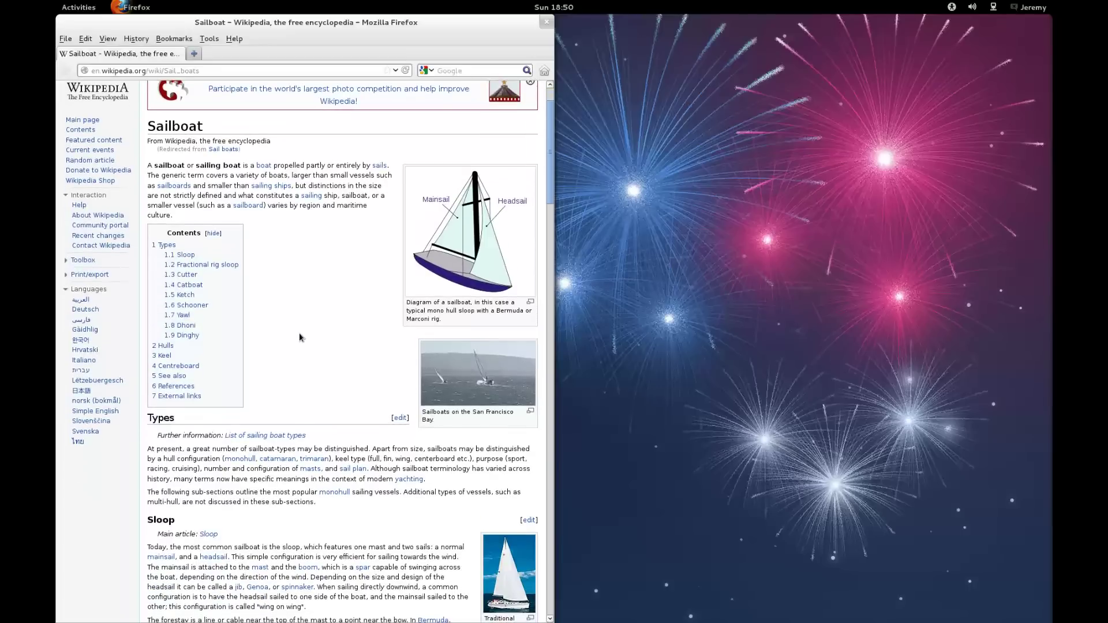
{"action": "scroll", "coordinate": [303, 356], "scroll_direction": "down", "scroll_amount": 2}
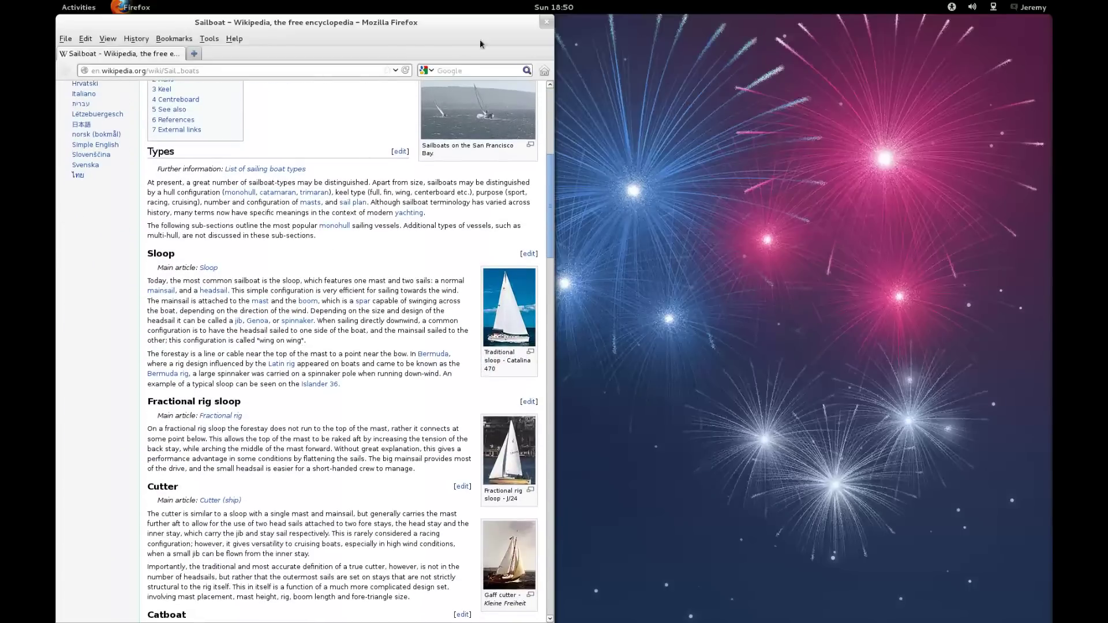
{"action": "left_click", "coordinate": [546, 22]}
Run a Google search for "sailboats" through the overview search.
{"action": "key", "text": "super"}
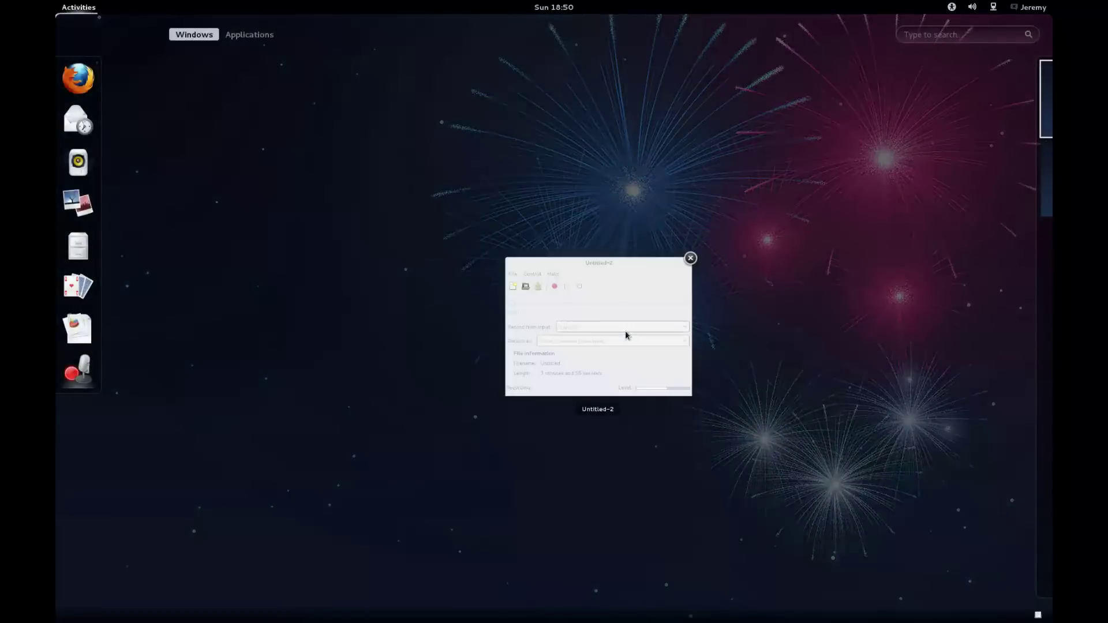
{"action": "type", "text": "sailboats"}
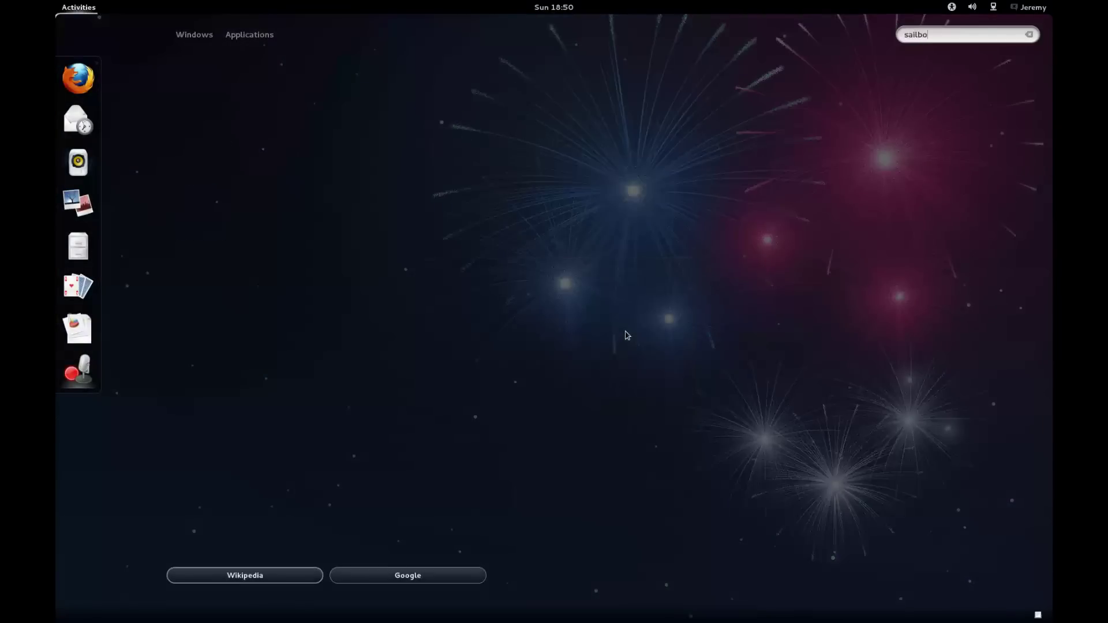
{"action": "left_click", "coordinate": [444, 580]}
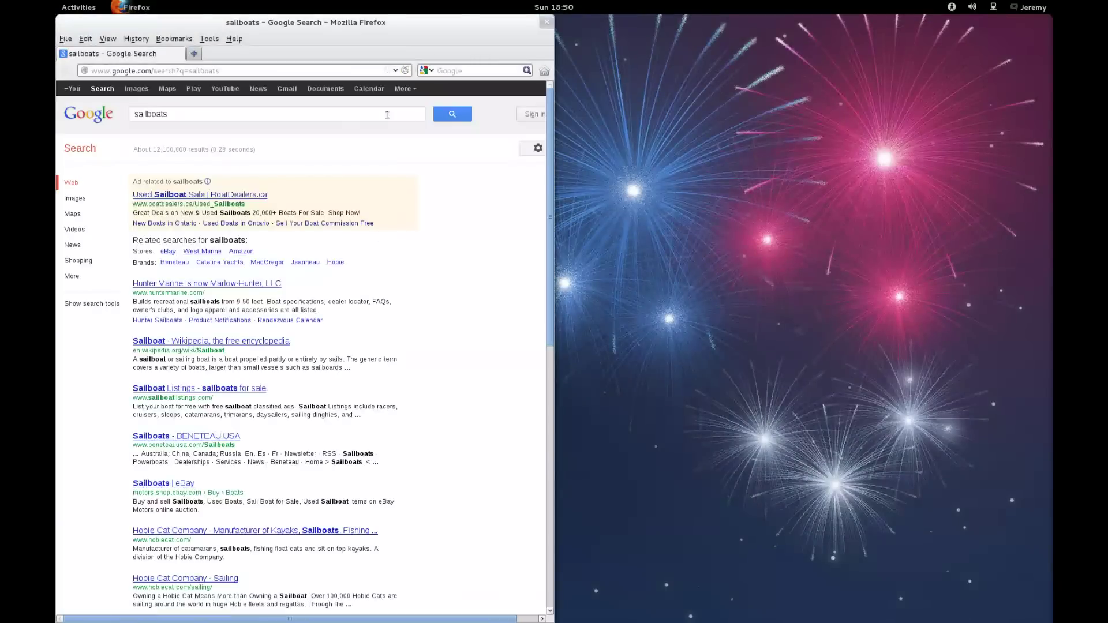
{"action": "left_click_drag", "start_coordinate": [388, 21], "coordinate": [501, 2]}
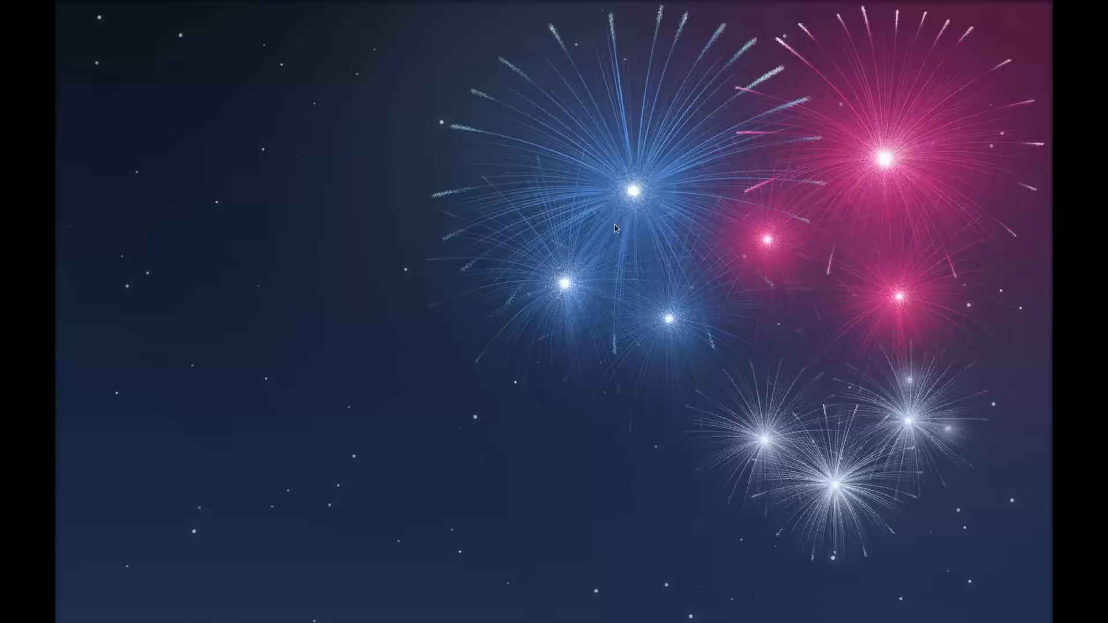
Launch Terminal from the System Tools category of the applications overview.
{"action": "key", "text": "super"}
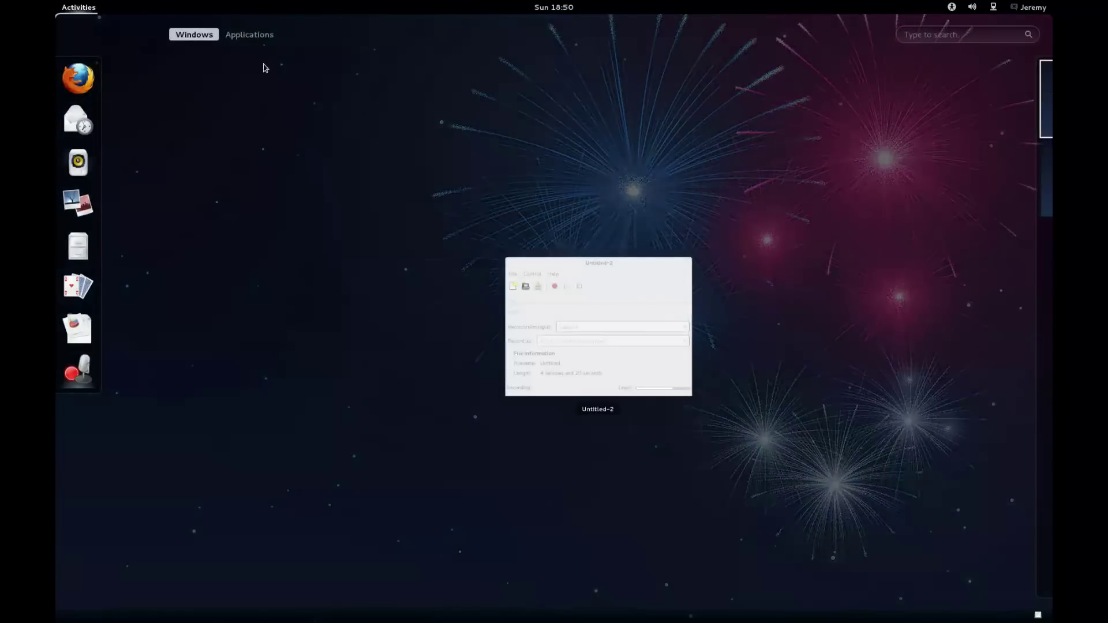
{"action": "left_click", "coordinate": [252, 35]}
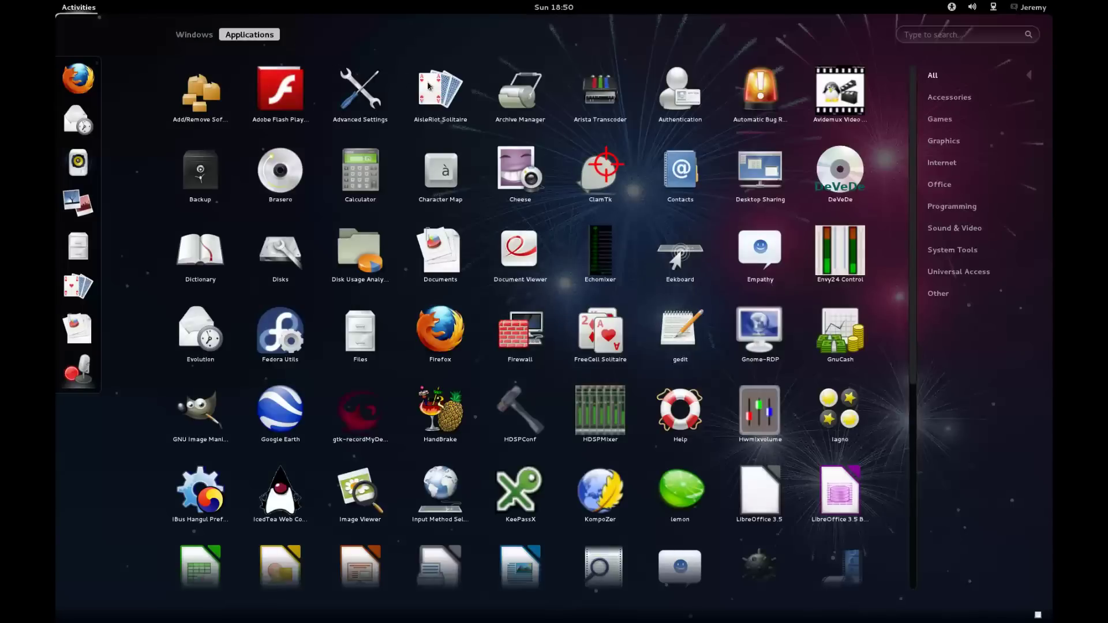
{"action": "left_click", "coordinate": [947, 253]}
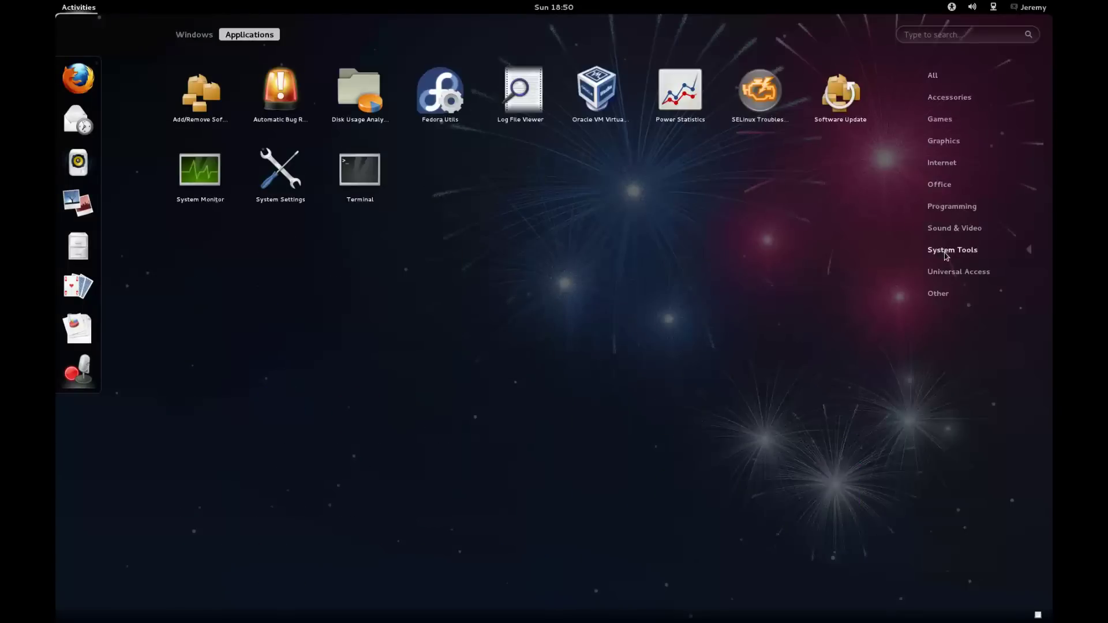
{"action": "left_click", "coordinate": [346, 180]}
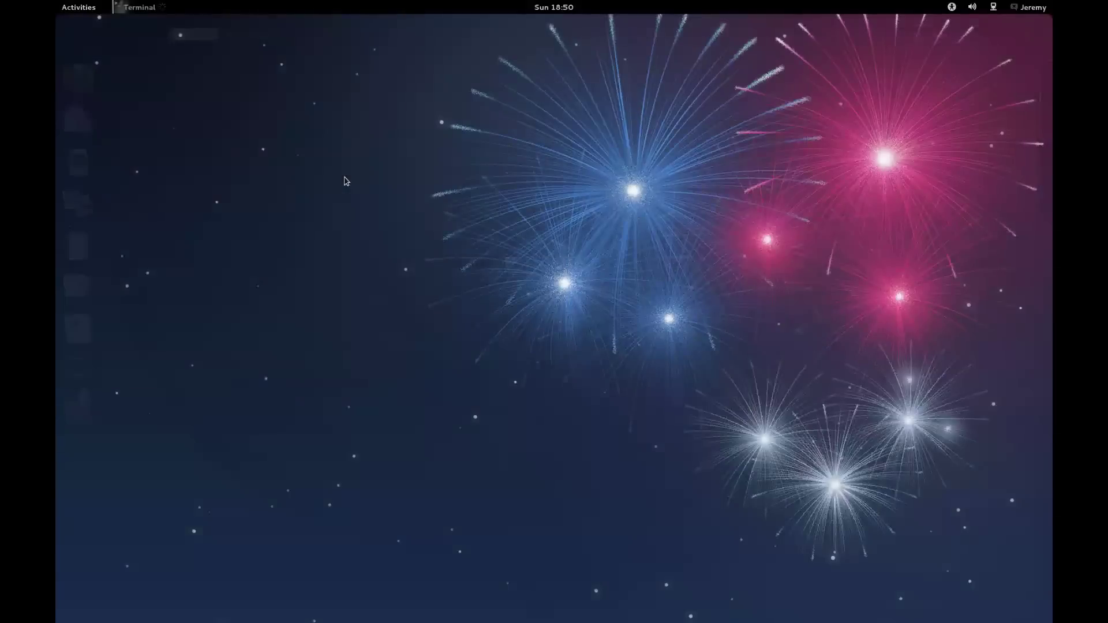
Switch to the root account with su, entering the root password.
{"action": "type", "text": "su"}
{"action": "key", "text": "Return"}
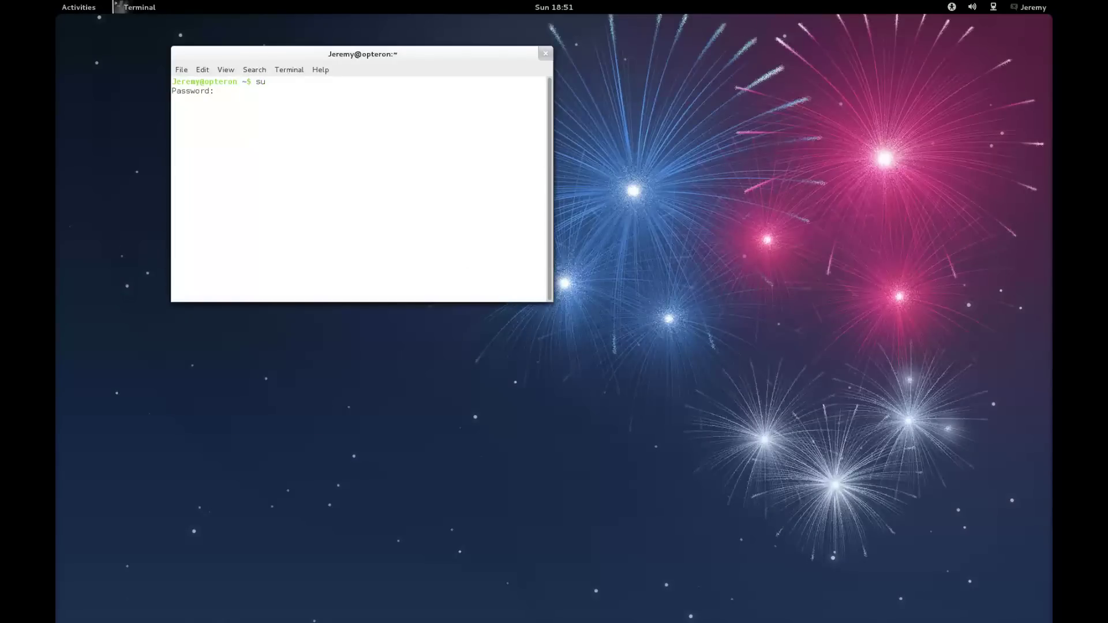
{"action": "key", "text": "Return"}
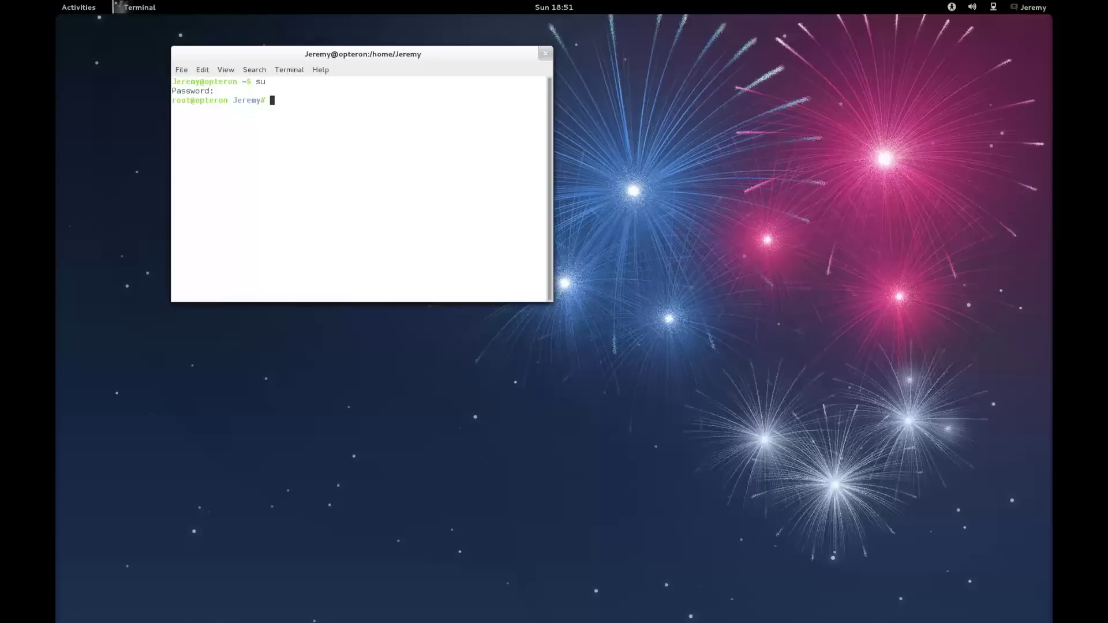
Run "yum install gnome-tweak-tool" to install the GNOME Tweak Tool package.
{"action": "type", "text": "m install gnome-tweak-tool"}
{"action": "key", "text": "Return"}
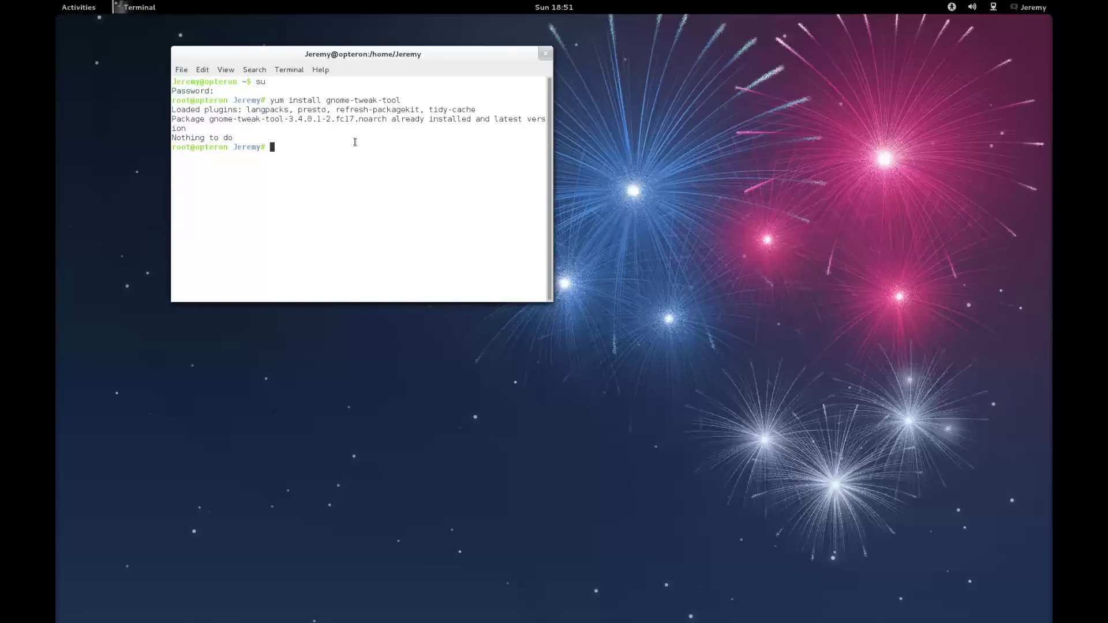
Exit the root shell and its terminal, and launch Advanced Settings from the Accessories category of the applications overview.
{"action": "type", "text": "exit"}
{"action": "key", "text": "Return"}
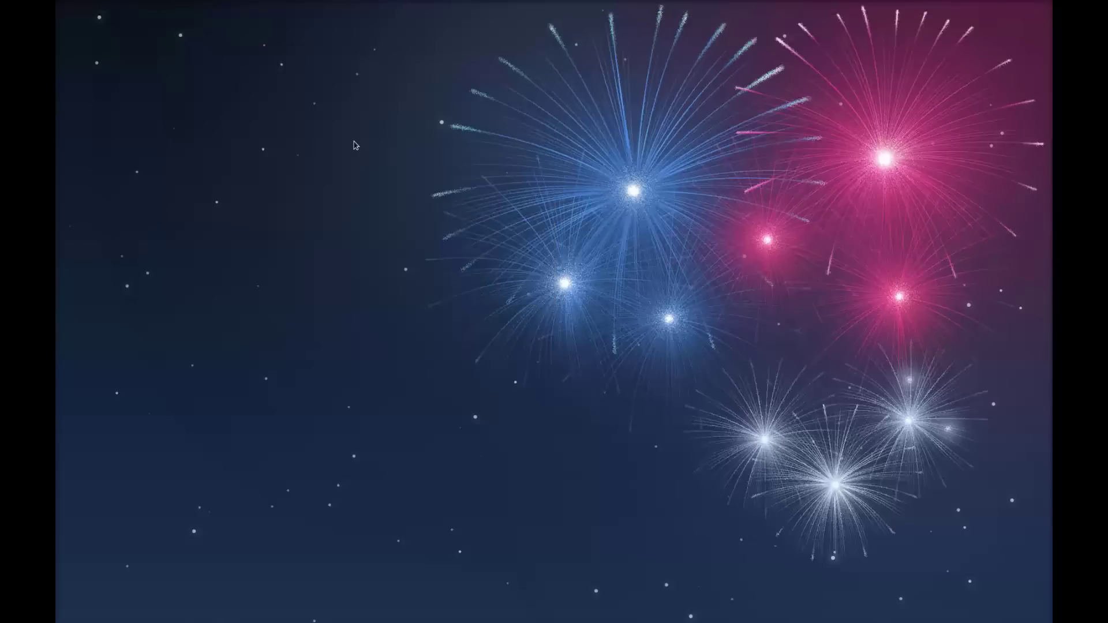
{"action": "key", "text": "super"}
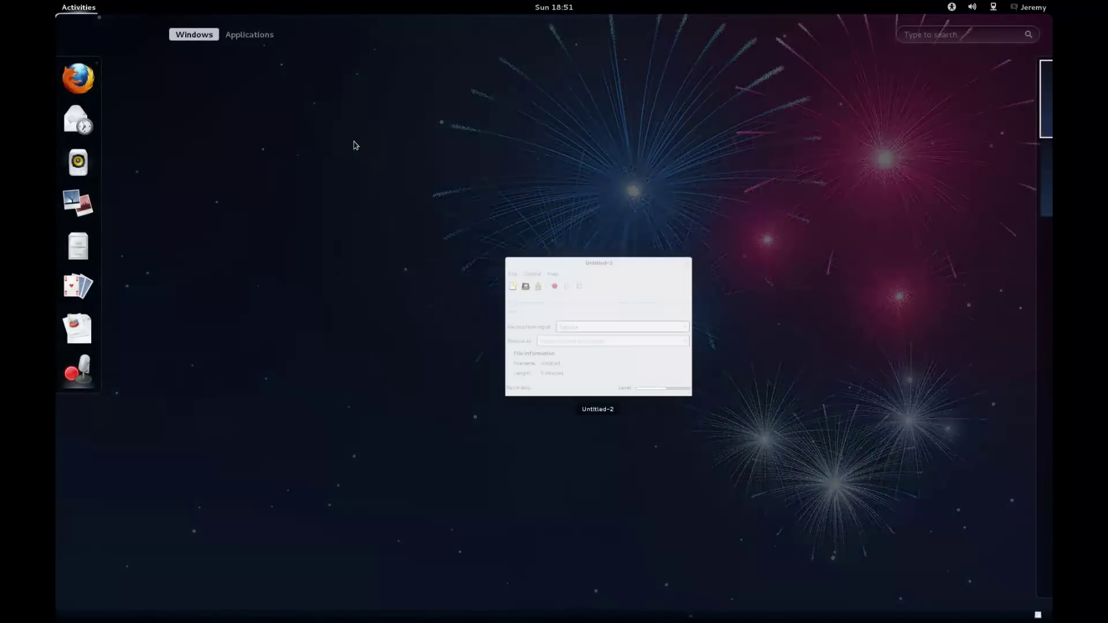
{"action": "left_click", "coordinate": [247, 37]}
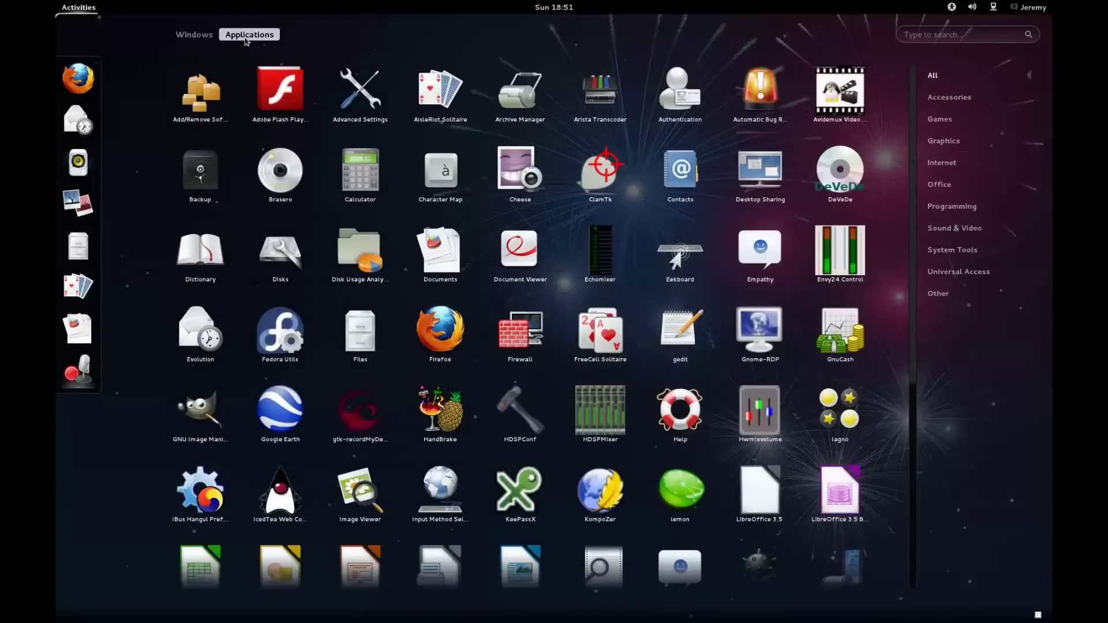
{"action": "left_click", "coordinate": [960, 99]}
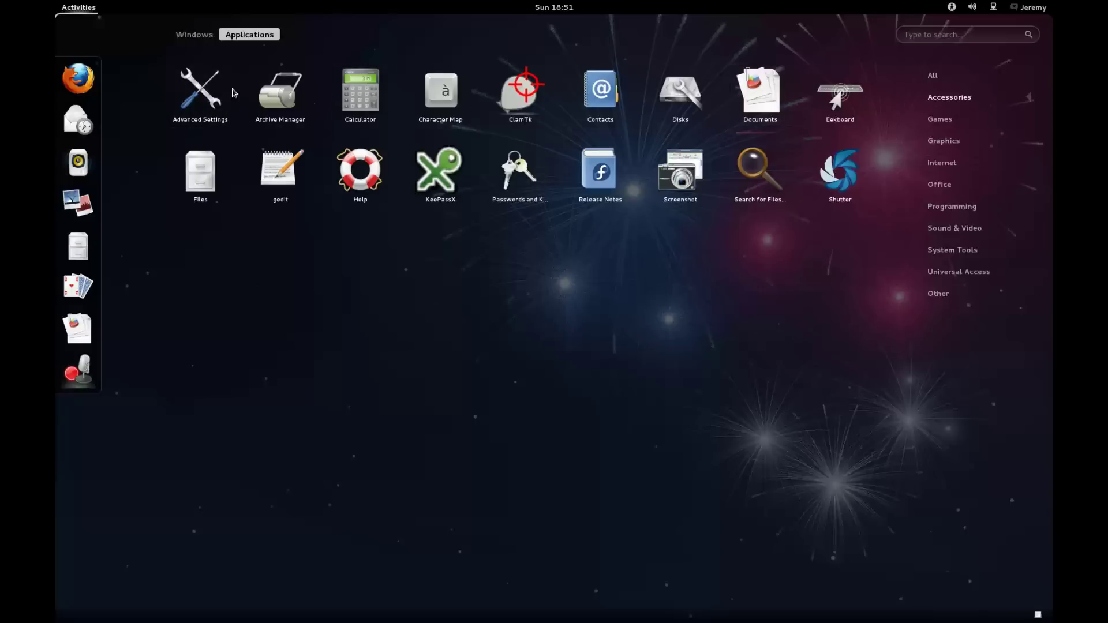
{"action": "left_click", "coordinate": [201, 95]}
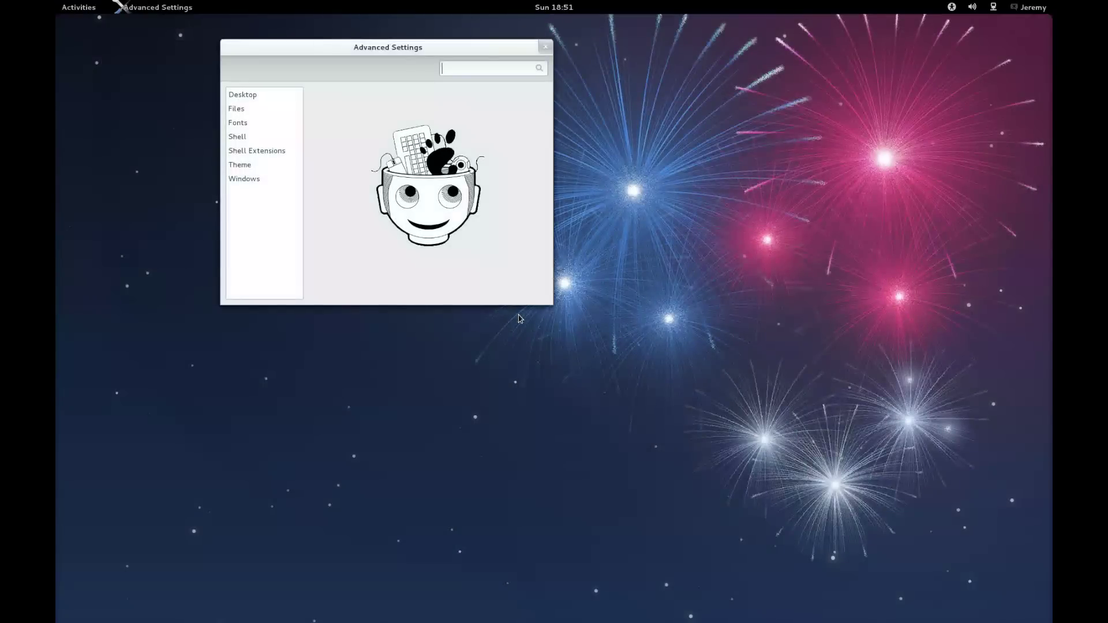
Move the Advanced Settings window toward the middle of the desktop and turn on "Have file manager handle the desktop".
{"action": "key", "text": "ctrl"}
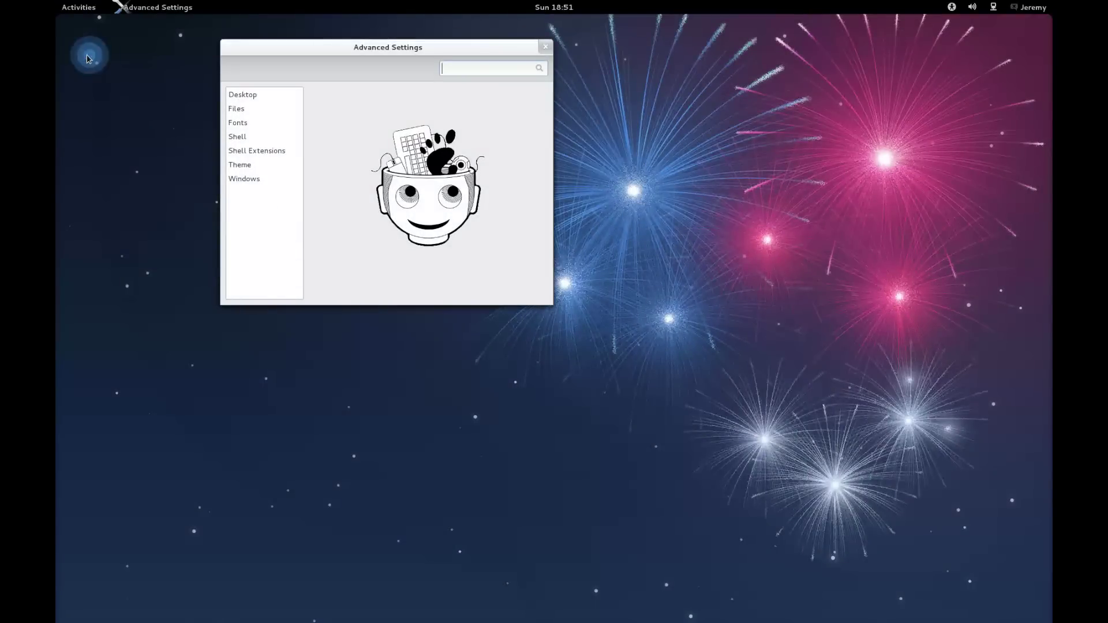
{"action": "key", "text": "ctrl"}
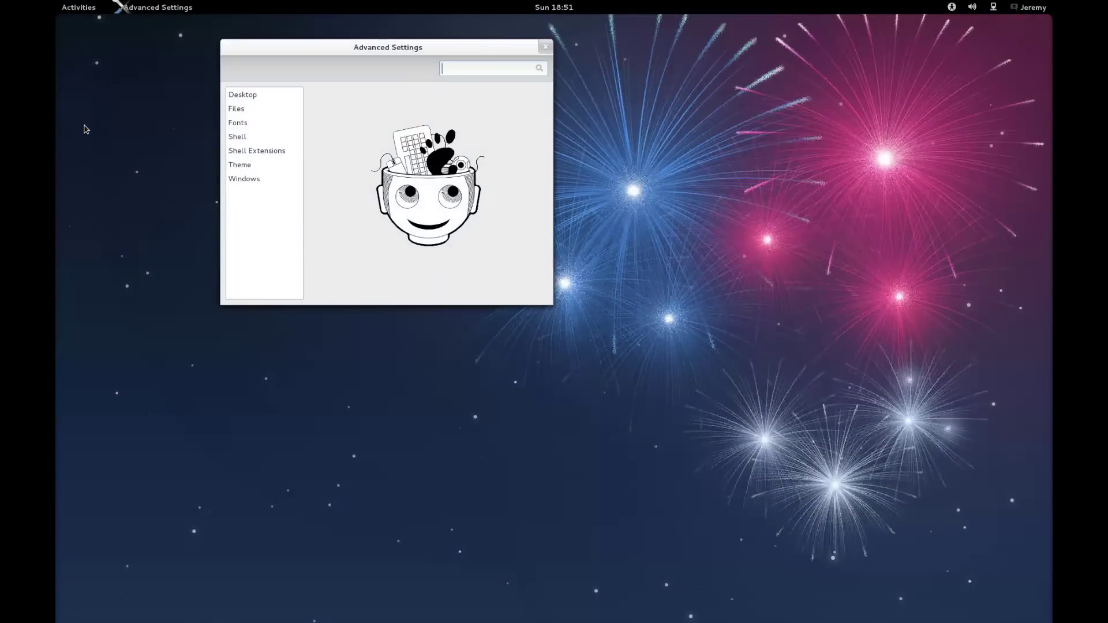
{"action": "left_click_drag", "start_coordinate": [368, 54], "coordinate": [570, 54]}
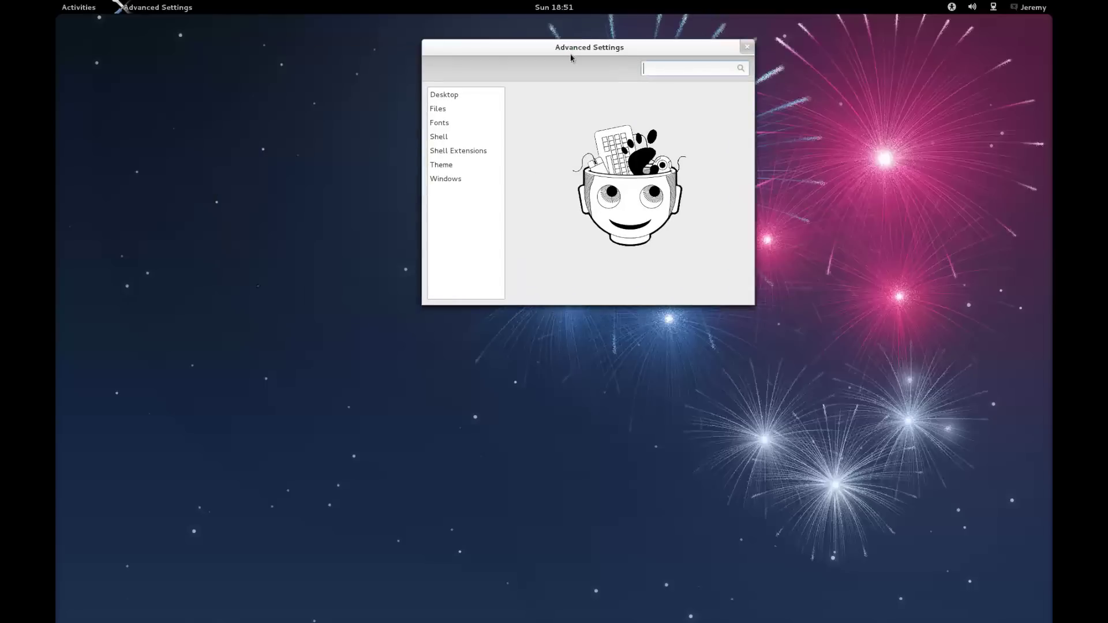
{"action": "left_click", "coordinate": [448, 99]}
{"action": "key", "text": "ctrl"}
{"action": "key", "text": "ctrl"}
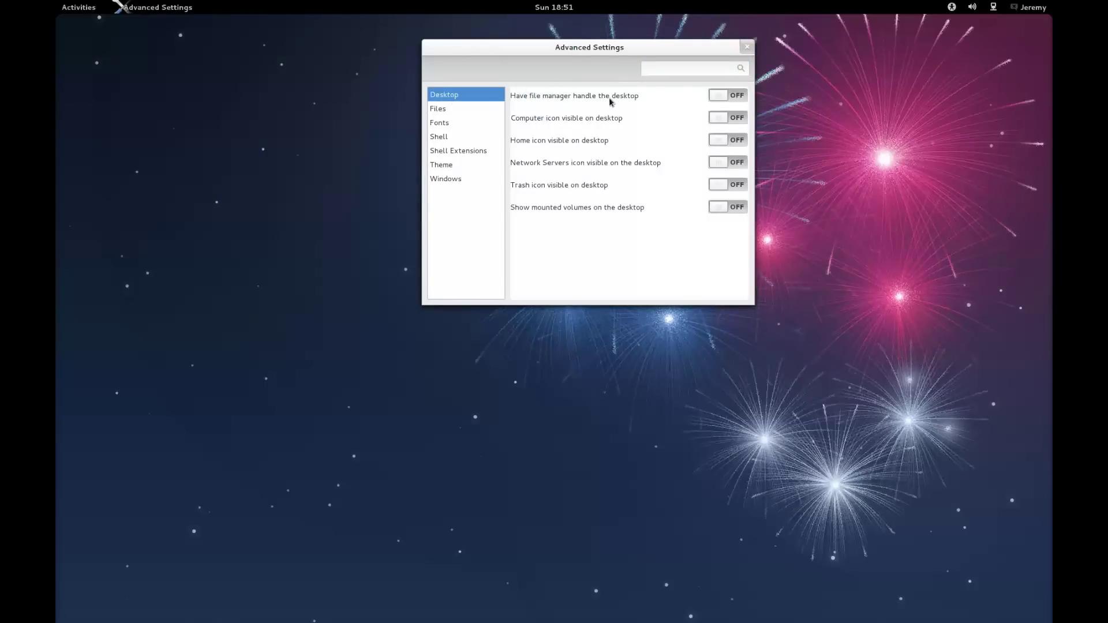
{"action": "key", "text": "ctrl"}
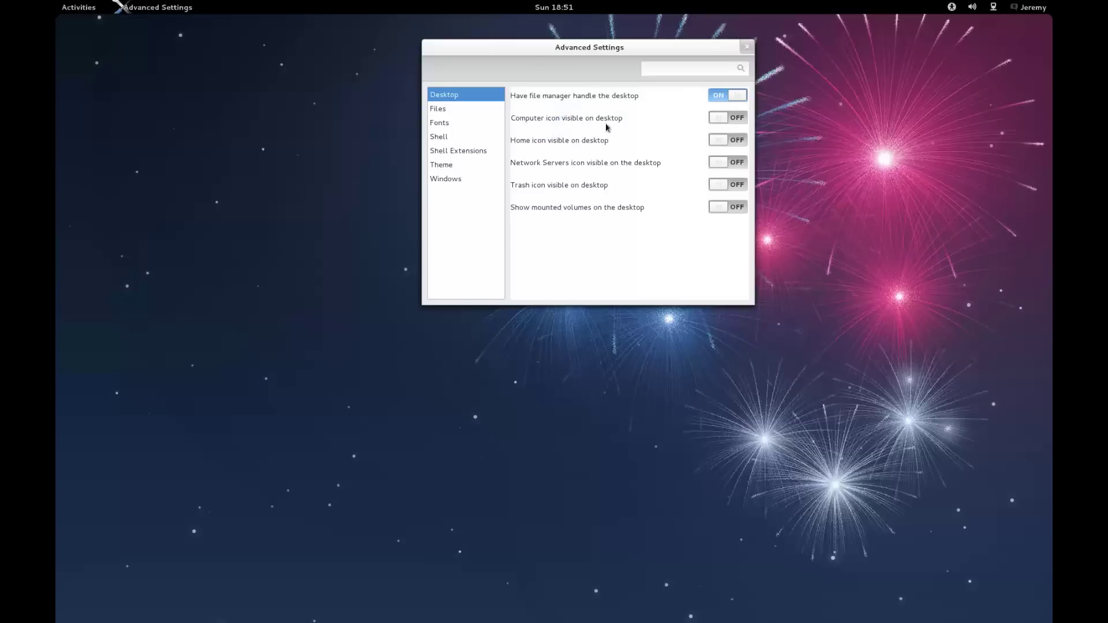
Turn on the Computer, Home, Network Servers and Trash desktop icons and the display of mounted volumes on the desktop.
{"action": "left_click", "coordinate": [716, 119]}
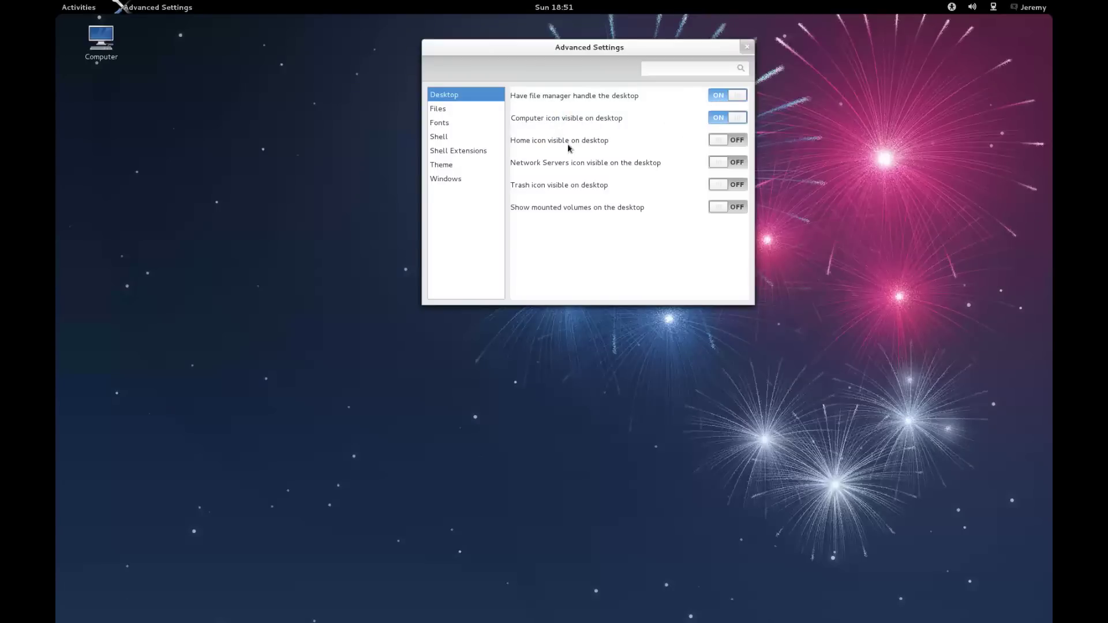
{"action": "left_click", "coordinate": [720, 140]}
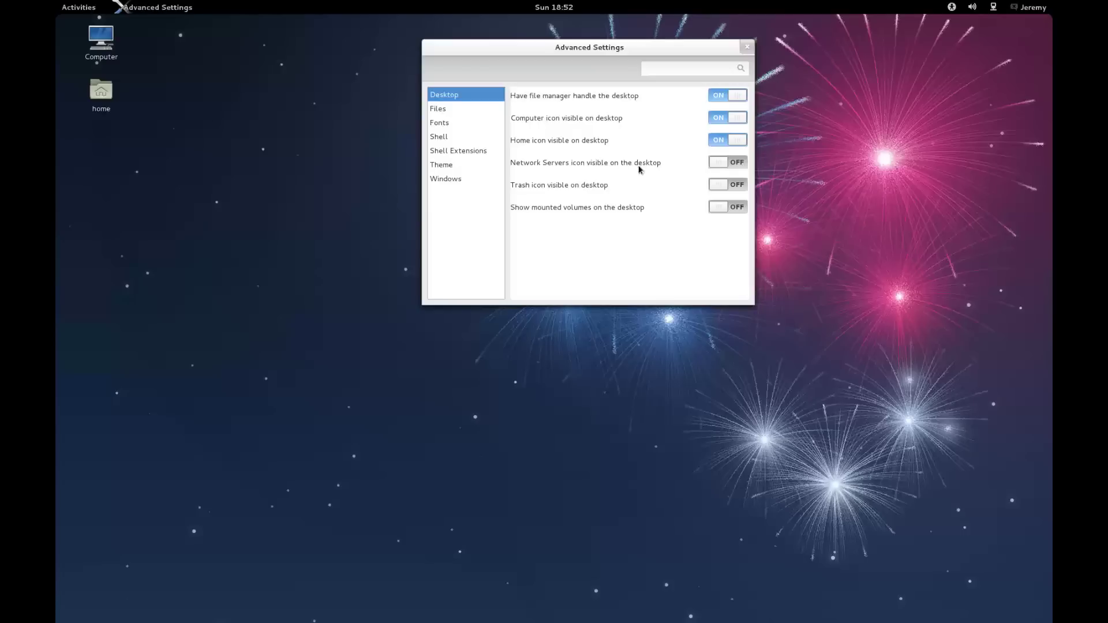
{"action": "left_click", "coordinate": [717, 163]}
{"action": "left_click", "coordinate": [719, 184]}
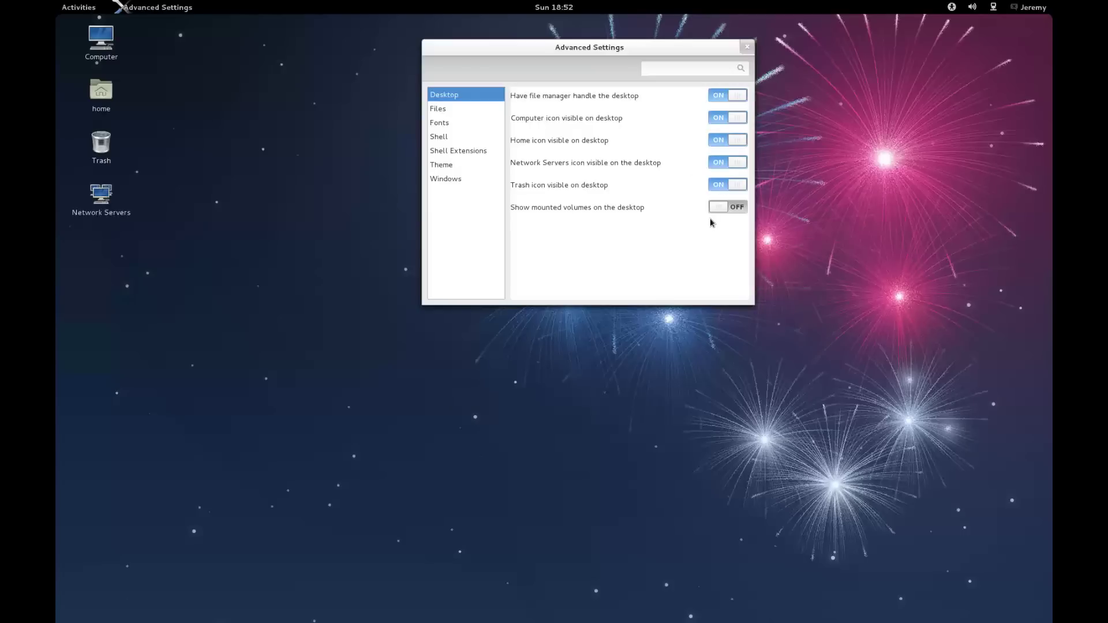
{"action": "left_click", "coordinate": [717, 208]}
{"action": "left_click", "coordinate": [144, 96]}
{"action": "left_click", "coordinate": [142, 137]}
Review the Files and Fonts settings, and turn on the date in the clock and the week date in the calendar under Shell.
{"action": "left_click", "coordinate": [441, 109]}
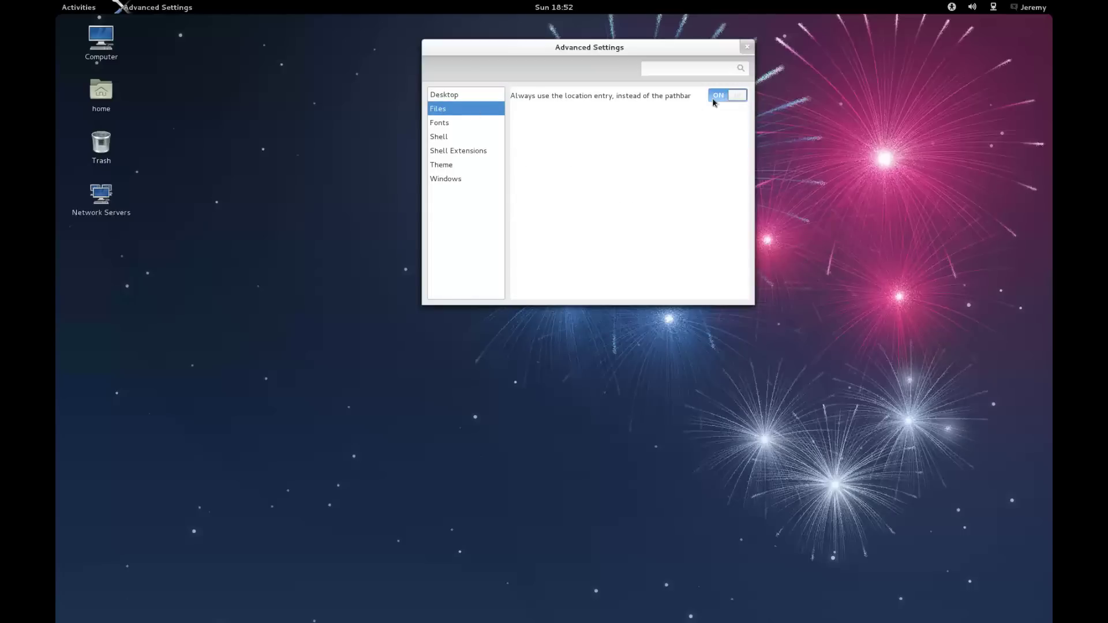
{"action": "left_click", "coordinate": [459, 123]}
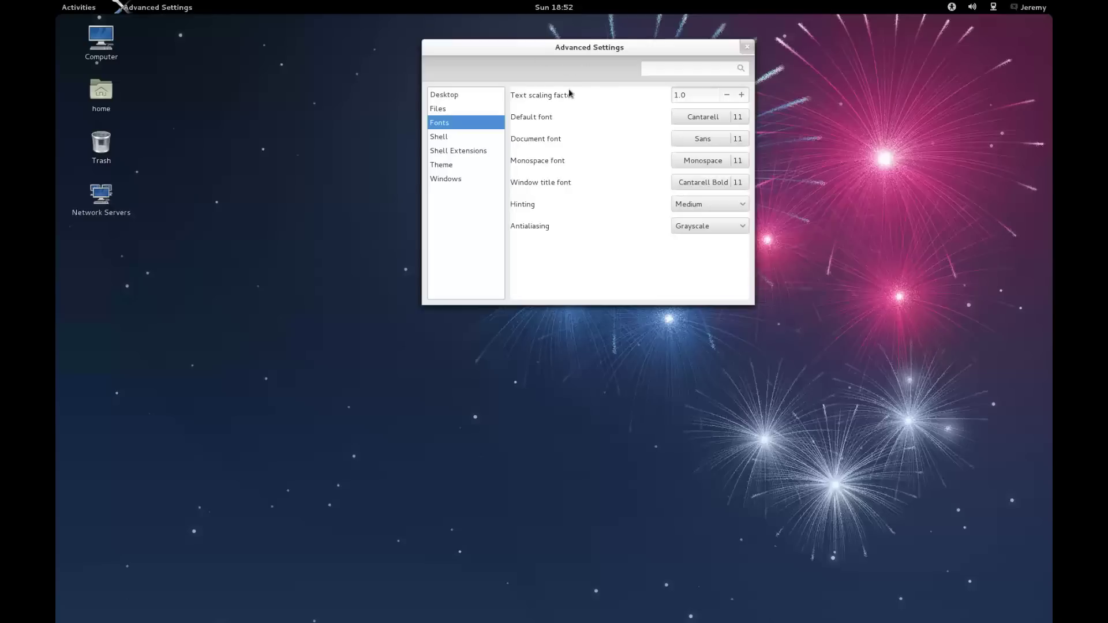
{"action": "left_click", "coordinate": [438, 142]}
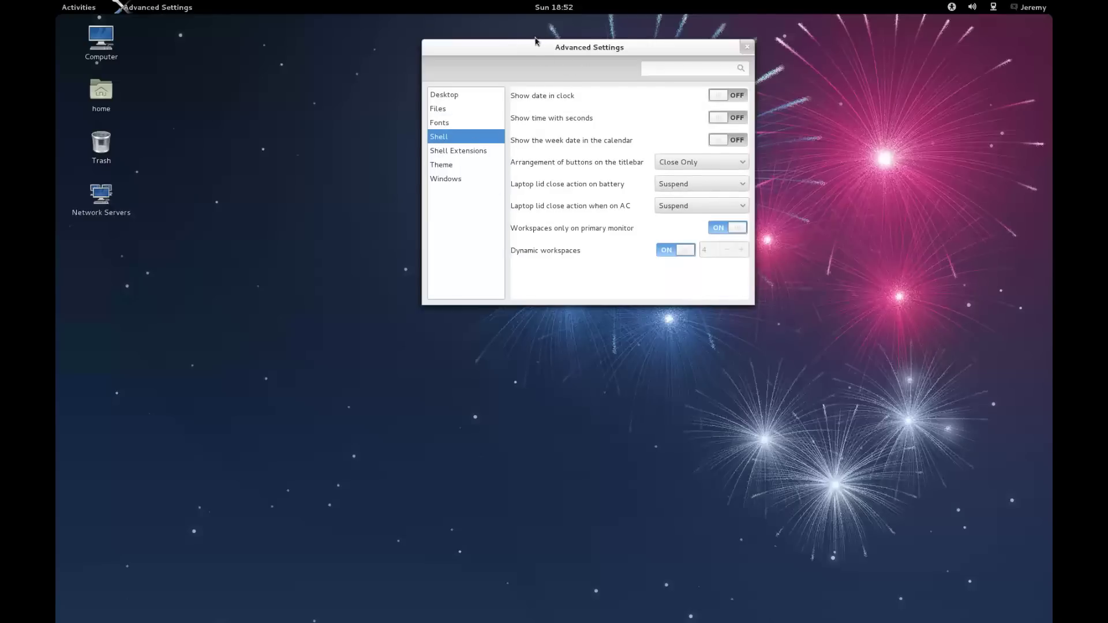
{"action": "left_click", "coordinate": [718, 96]}
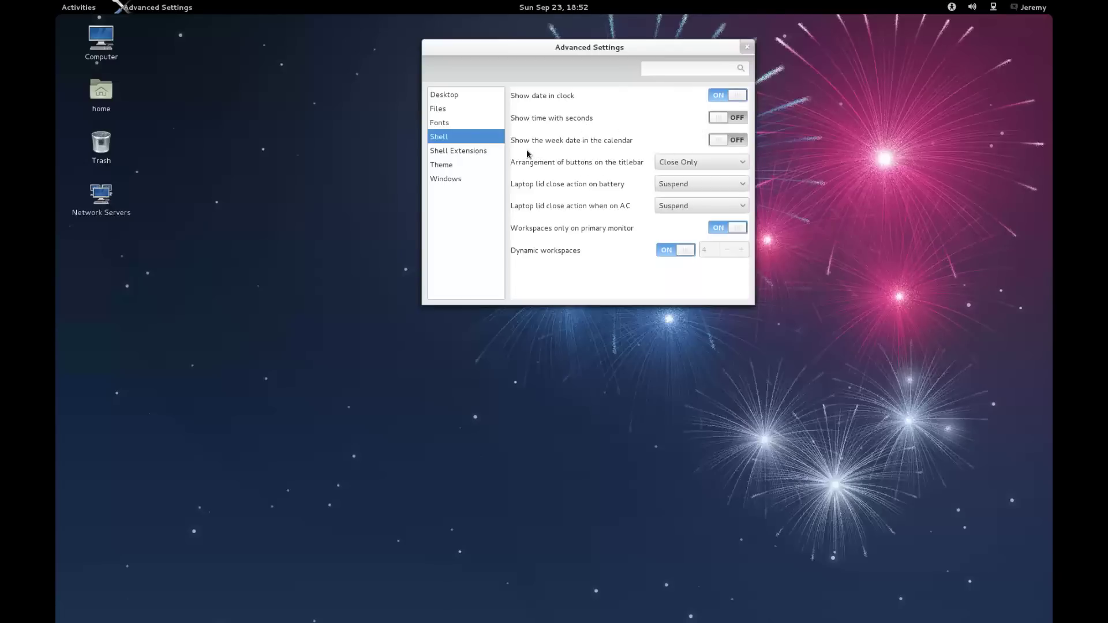
{"action": "left_click", "coordinate": [719, 141]}
Examine the available Shell Extensions, including the switch for the User Themes Extension.
{"action": "left_click", "coordinate": [457, 154]}
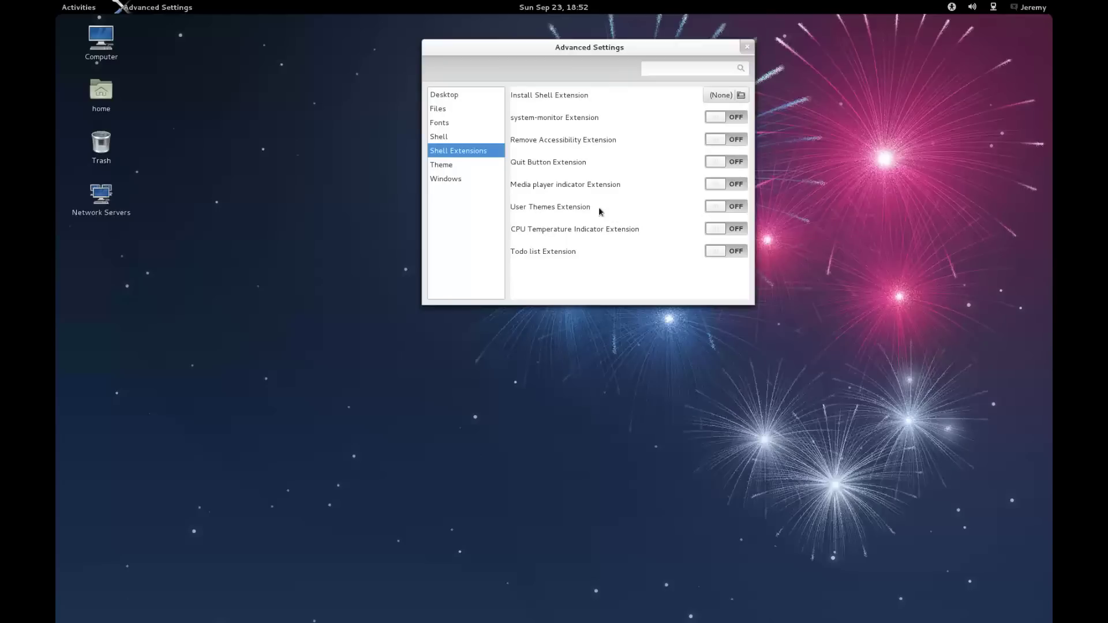
{"action": "left_click", "coordinate": [529, 212]}
{"action": "left_click", "coordinate": [713, 211]}
Look over the Theme, Windows and Desktop settings pages and close Advanced Settings.
{"action": "left_click", "coordinate": [442, 167]}
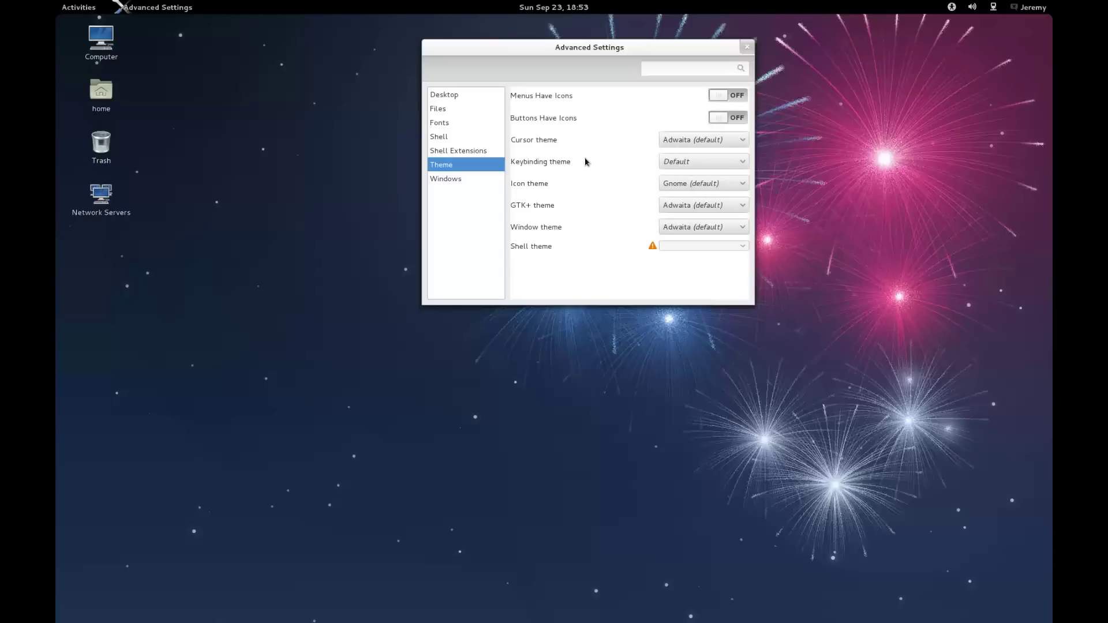
{"action": "left_click", "coordinate": [446, 180]}
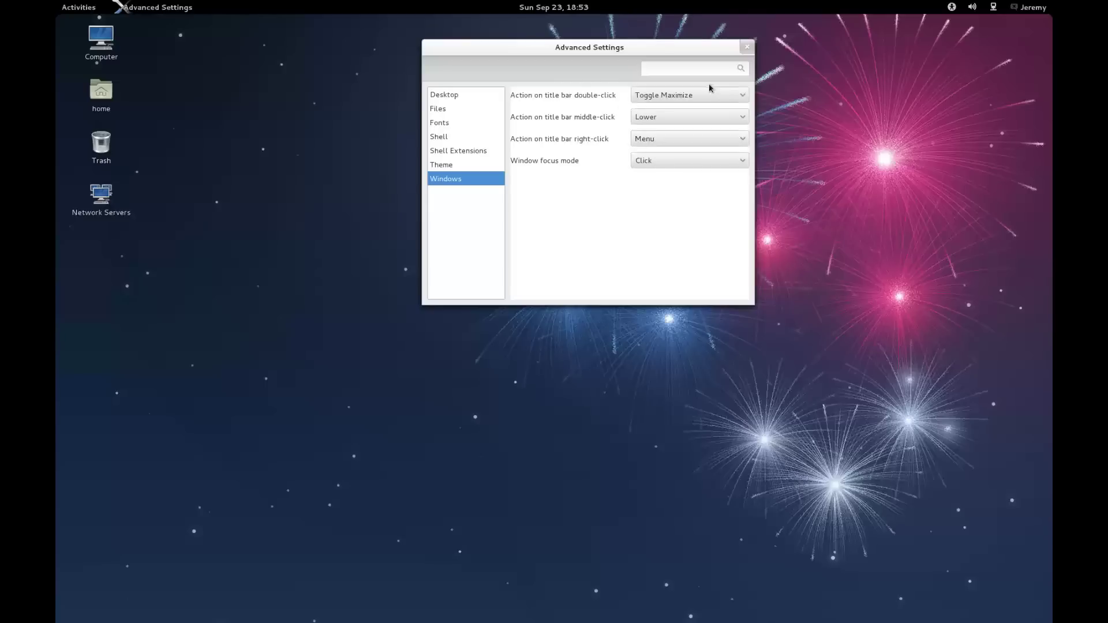
{"action": "left_click", "coordinate": [468, 95]}
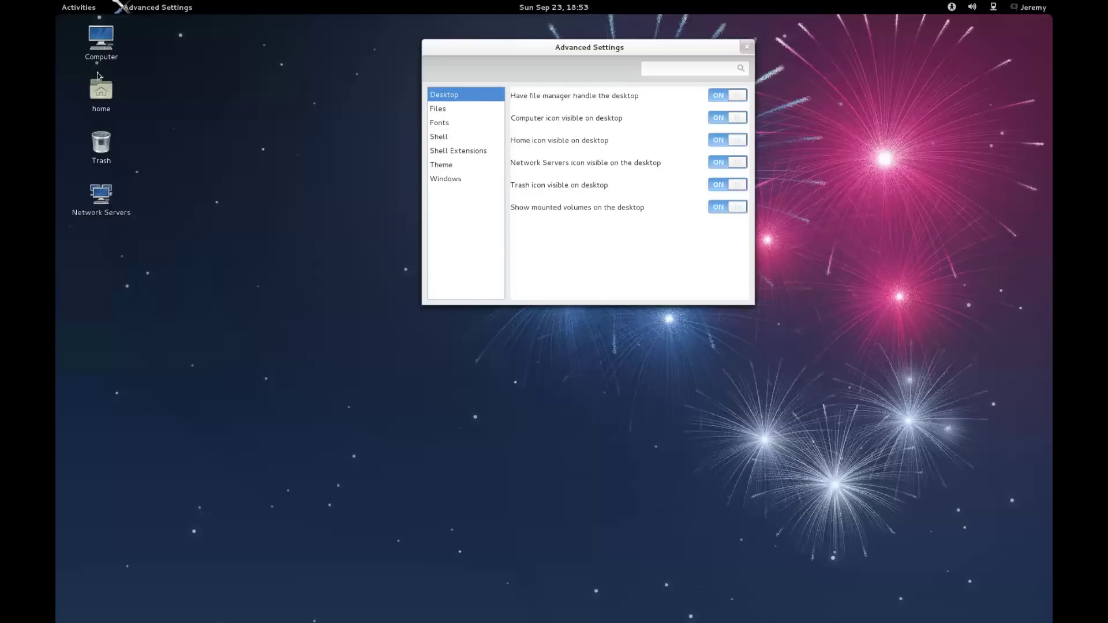
{"action": "left_click", "coordinate": [747, 47]}
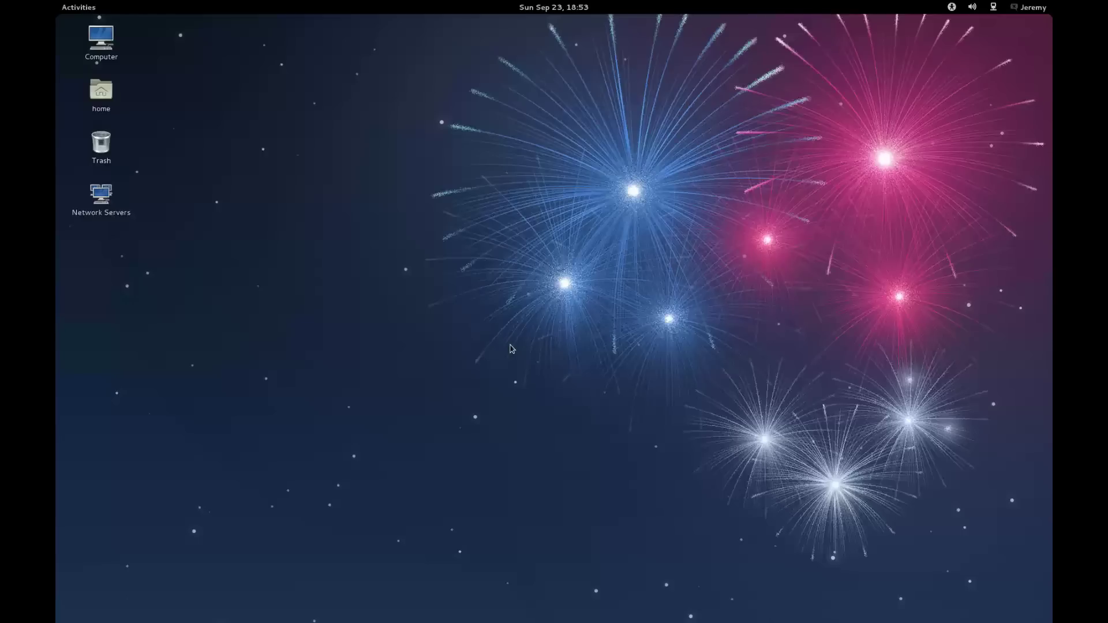
Open the home folder from the desktop, and maximize and restore its window using the screen's top edge.
{"action": "double_click", "coordinate": [101, 91]}
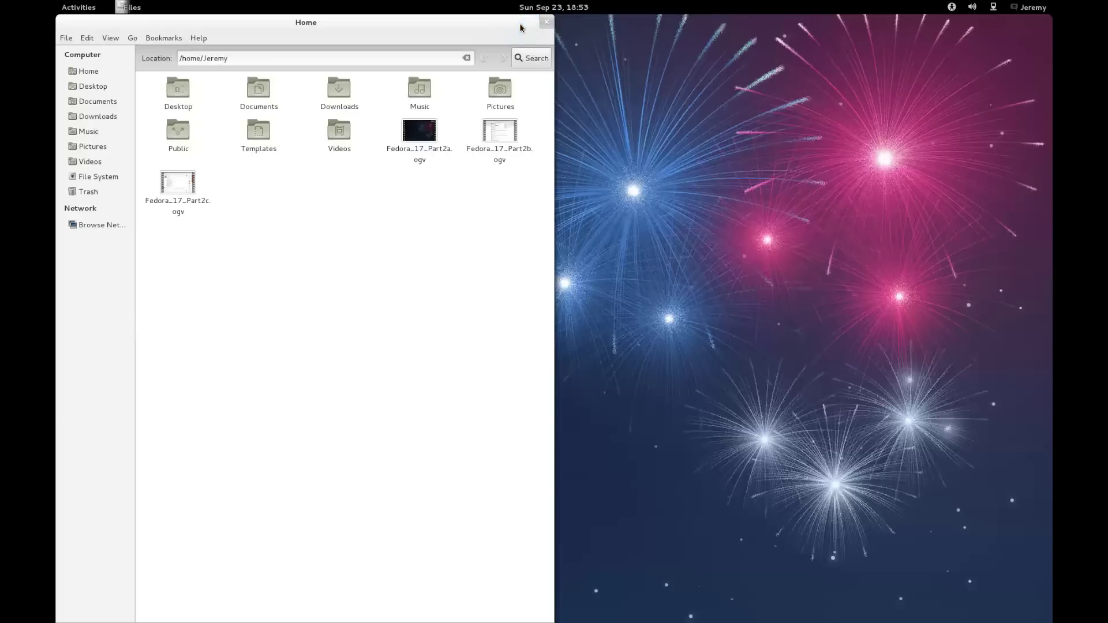
{"action": "left_click_drag", "start_coordinate": [341, 24], "coordinate": [586, 44]}
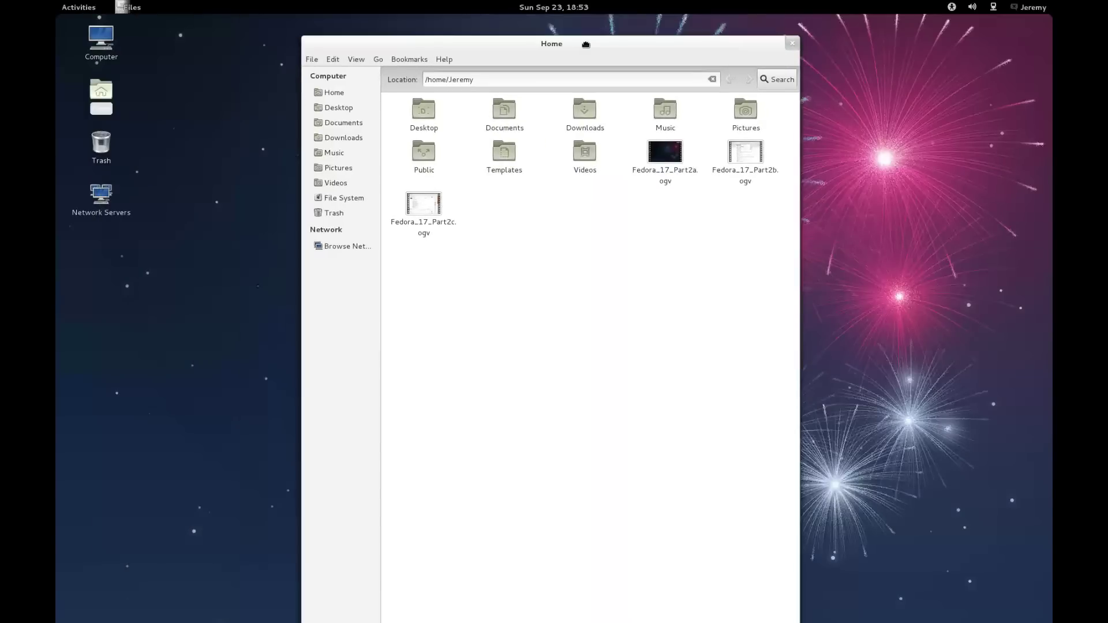
{"action": "left_click_drag", "start_coordinate": [547, 45], "coordinate": [558, 4]}
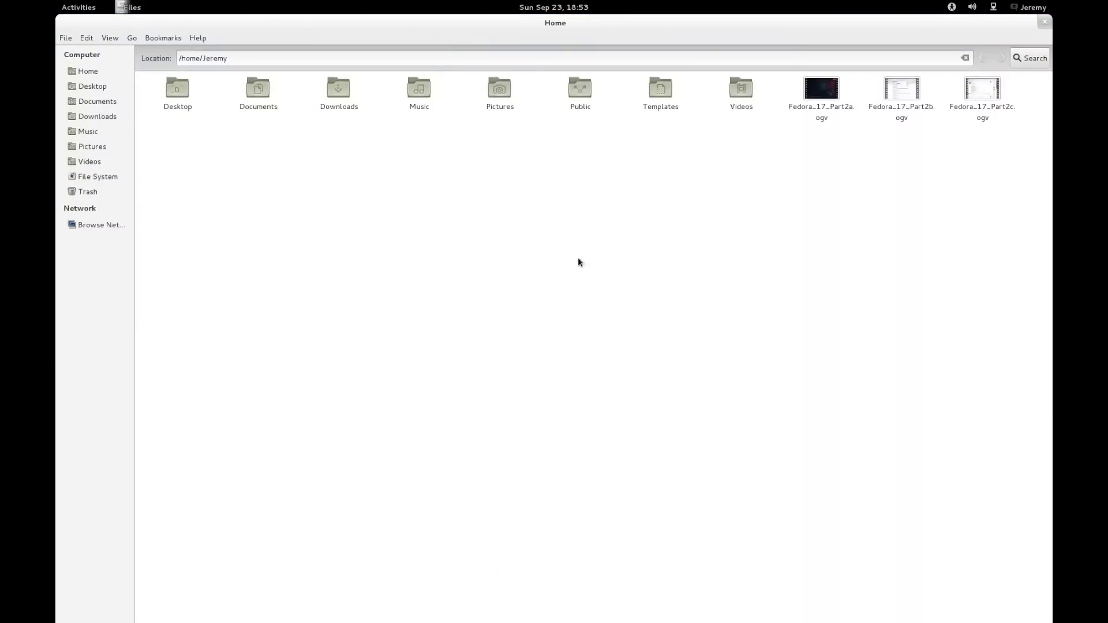
{"action": "left_click_drag", "start_coordinate": [572, 22], "coordinate": [584, 115]}
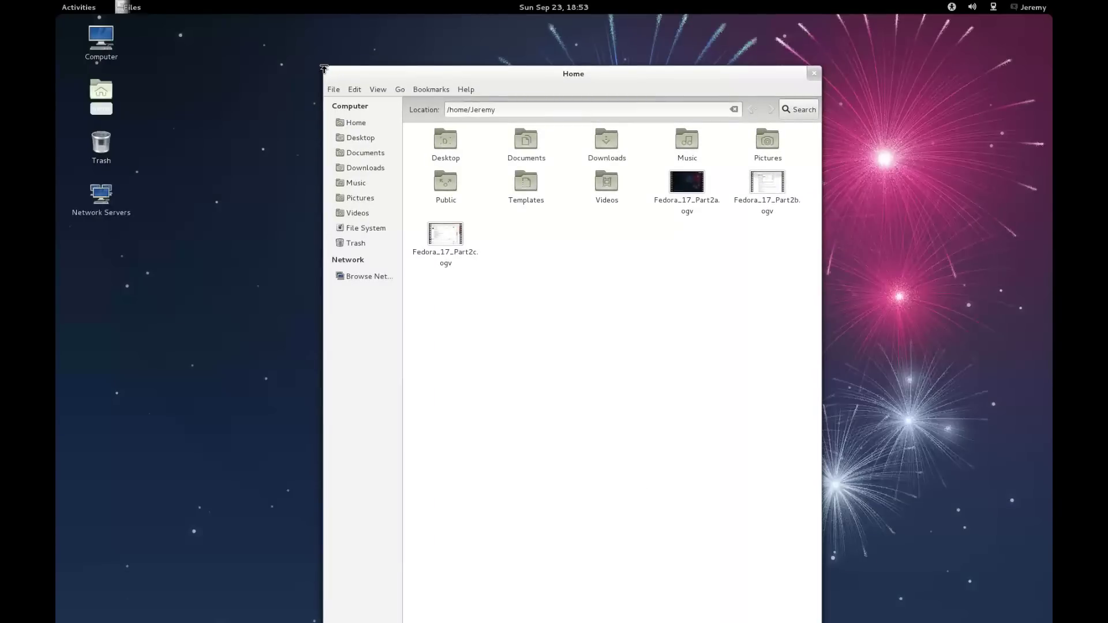
Shrink the Home window from its top edge and lower corner, and place it near the middle of the desktop.
{"action": "left_click_drag", "start_coordinate": [363, 68], "coordinate": [383, 321]}
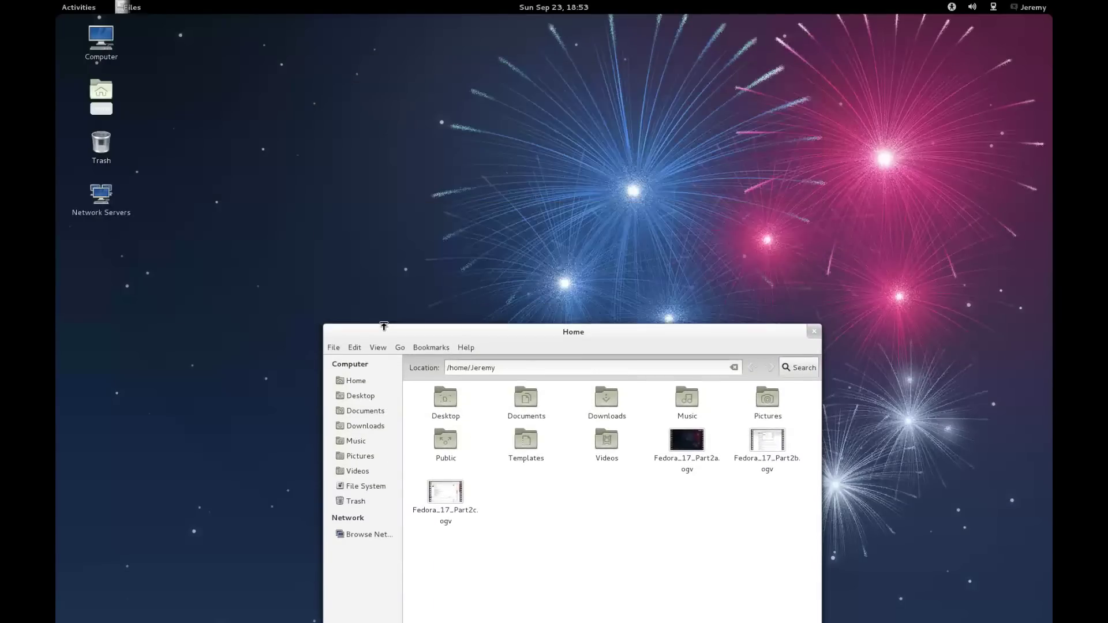
{"action": "left_click_drag", "start_coordinate": [512, 322], "coordinate": [501, 93]}
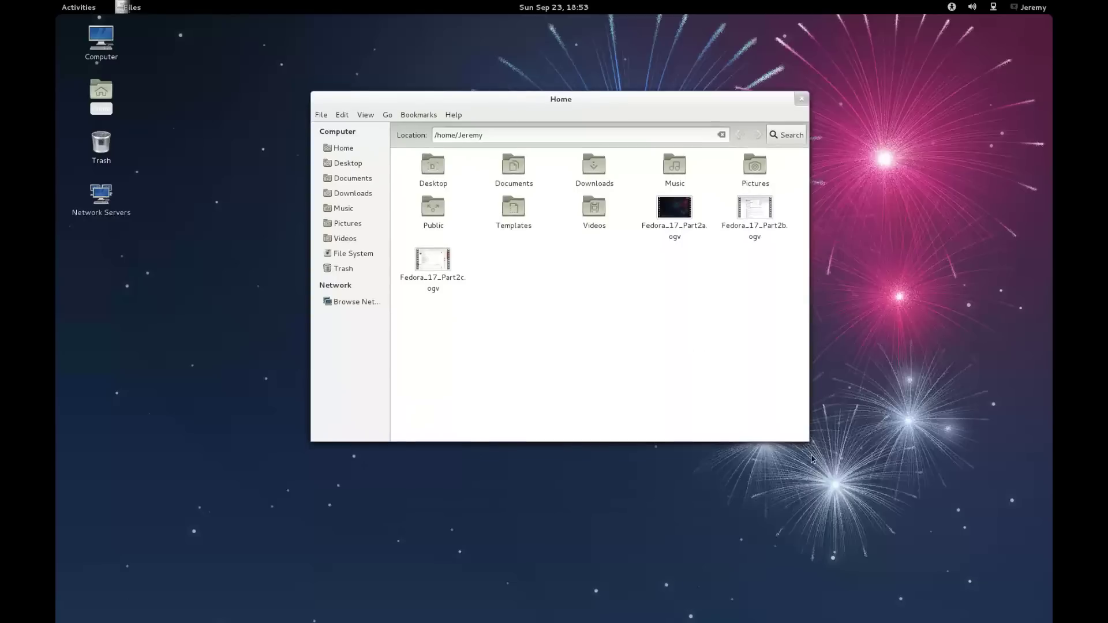
{"action": "mouse_move", "coordinate": [809, 441]}
{"action": "left_mouse_down"}
{"action": "mouse_move", "coordinate": [698, 327]}
{"action": "mouse_move", "coordinate": [837, 255]}
{"action": "mouse_move", "coordinate": [873, 463]}
{"action": "mouse_move", "coordinate": [801, 437]}
{"action": "left_mouse_up"}
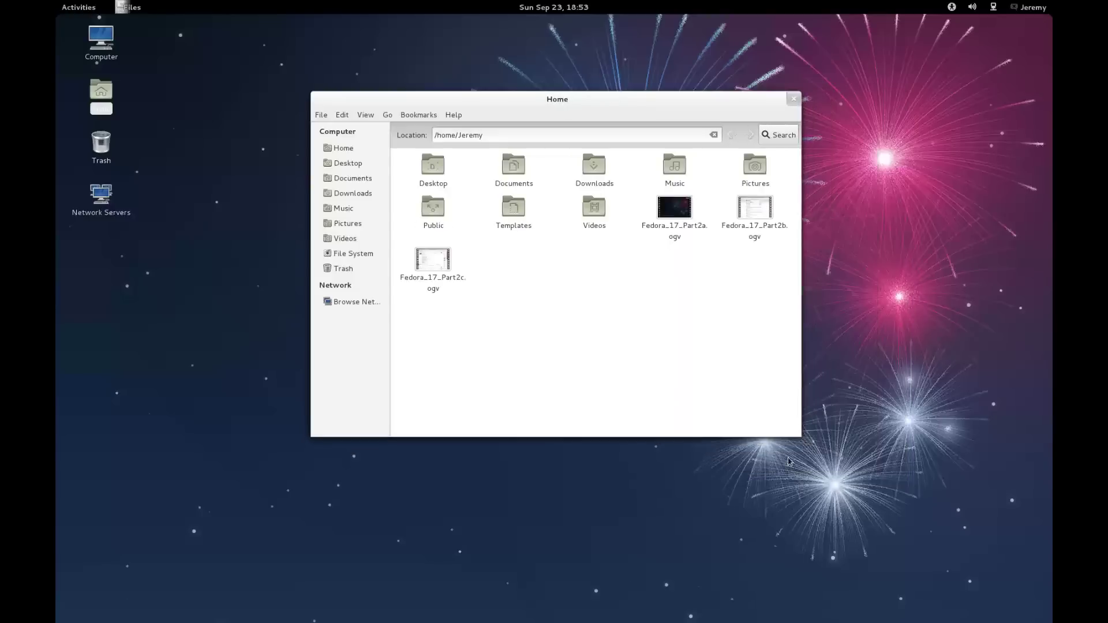
Maximize the Home window with the window command and restore it to its former size.
{"action": "right_click", "coordinate": [553, 99]}
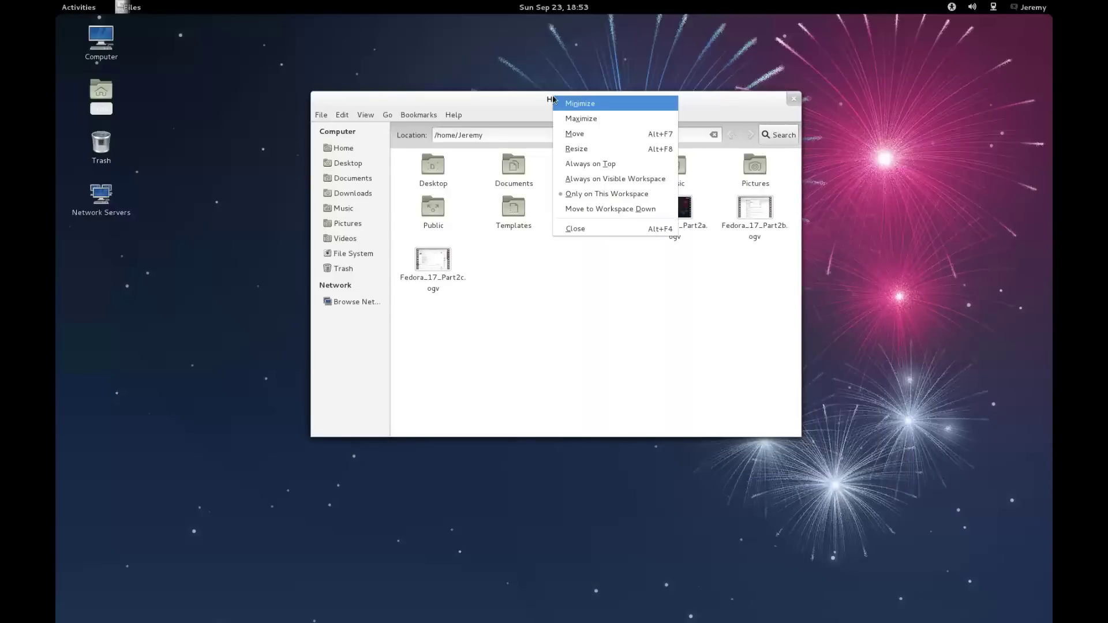
{"action": "left_click", "coordinate": [585, 118]}
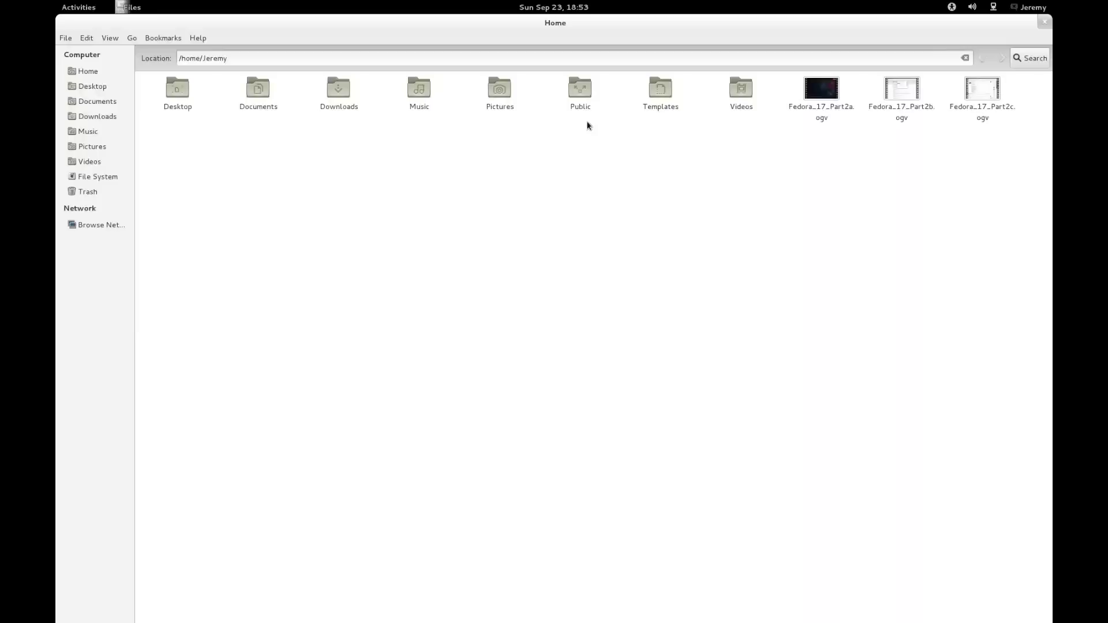
{"action": "right_click", "coordinate": [562, 23]}
{"action": "left_click", "coordinate": [593, 47]}
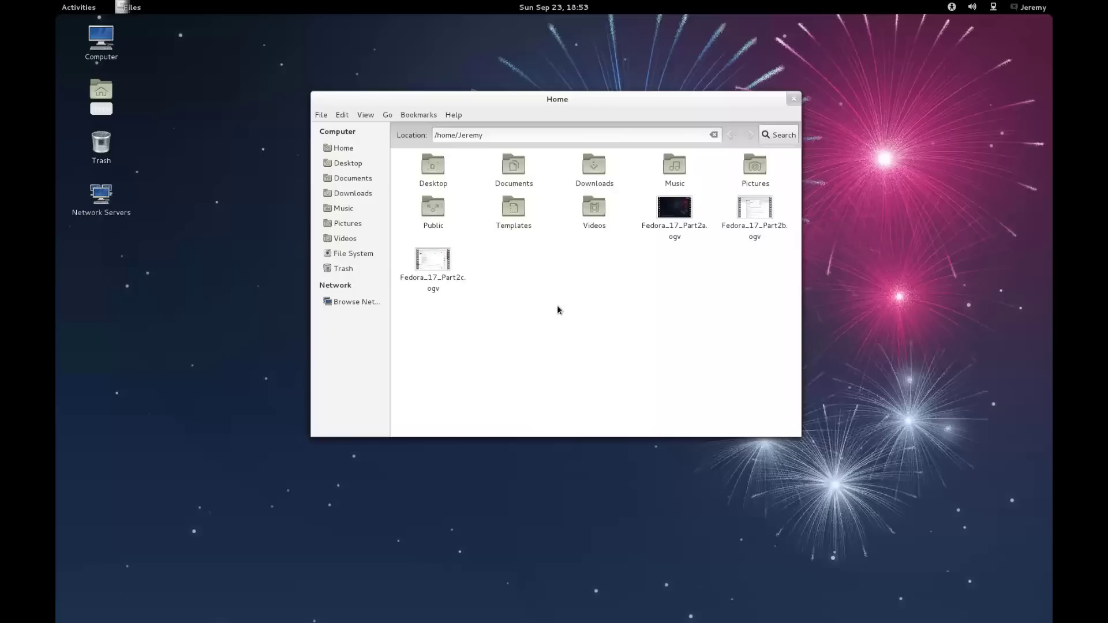
Minimize the Home window and bring up the Activities overview to locate it.
{"action": "right_click", "coordinate": [573, 99]}
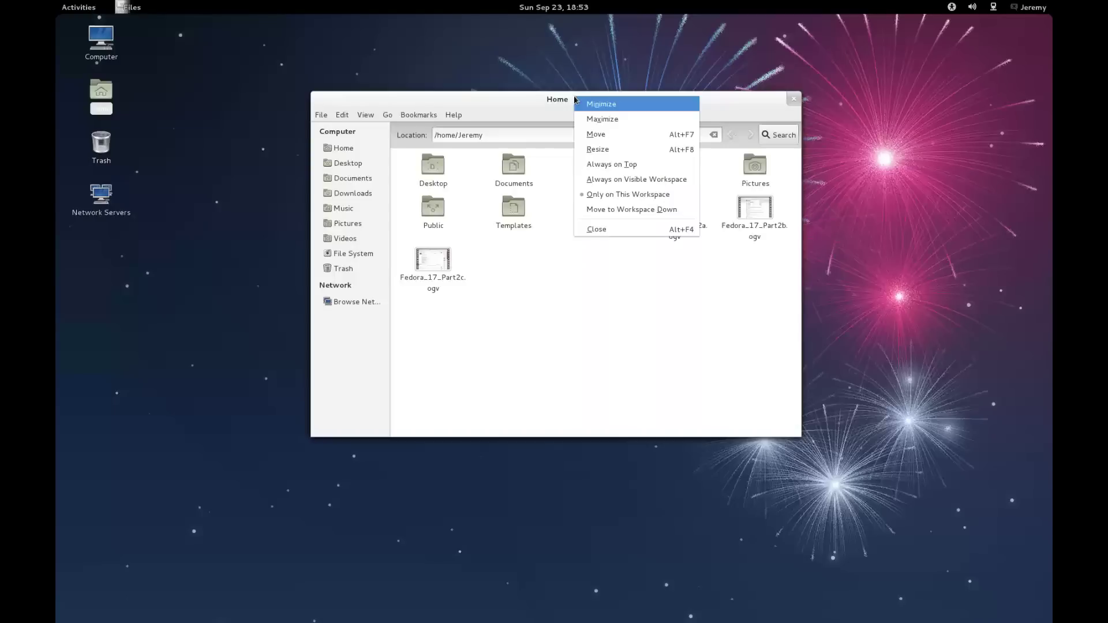
{"action": "left_click", "coordinate": [599, 108]}
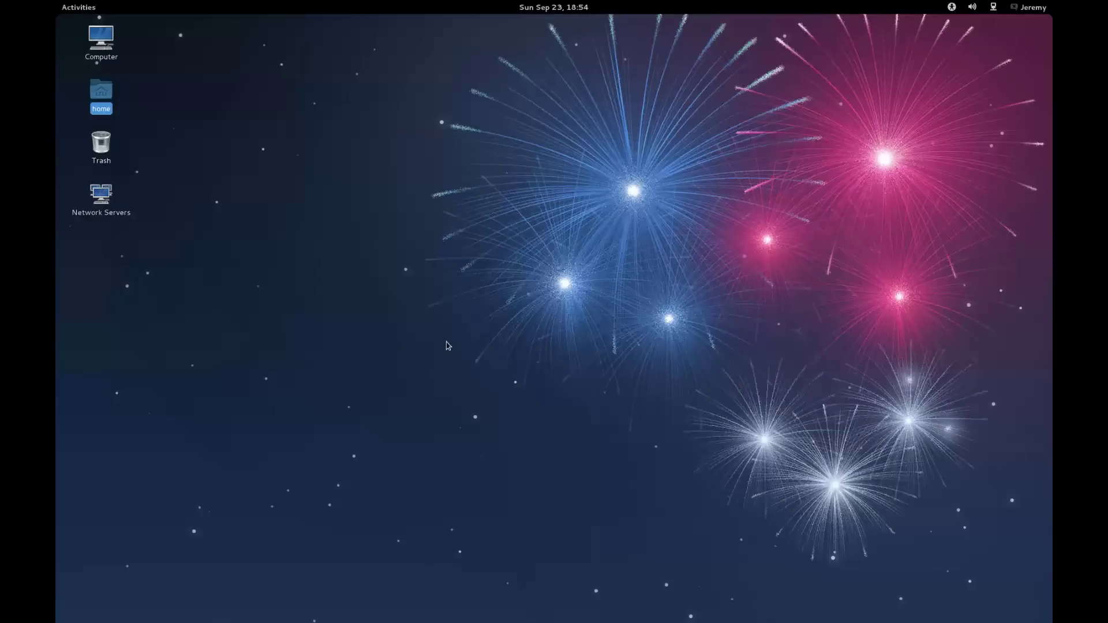
{"action": "key", "text": "super"}
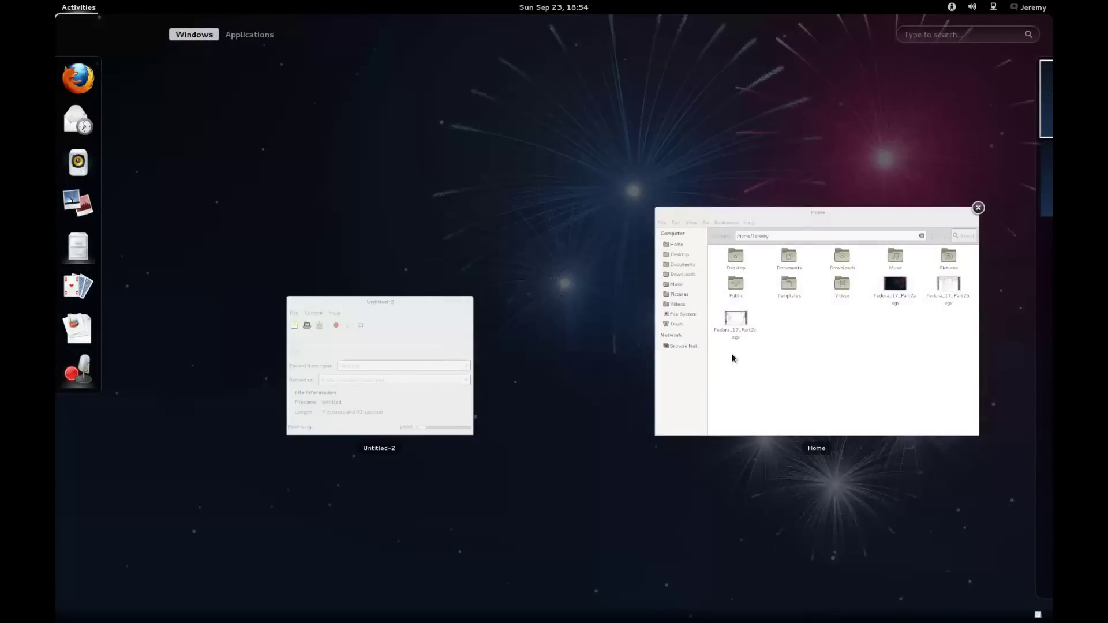
Bring the minimized Home window back from the overview, and launch Firefox by searching for "firefox".
{"action": "left_click", "coordinate": [797, 354]}
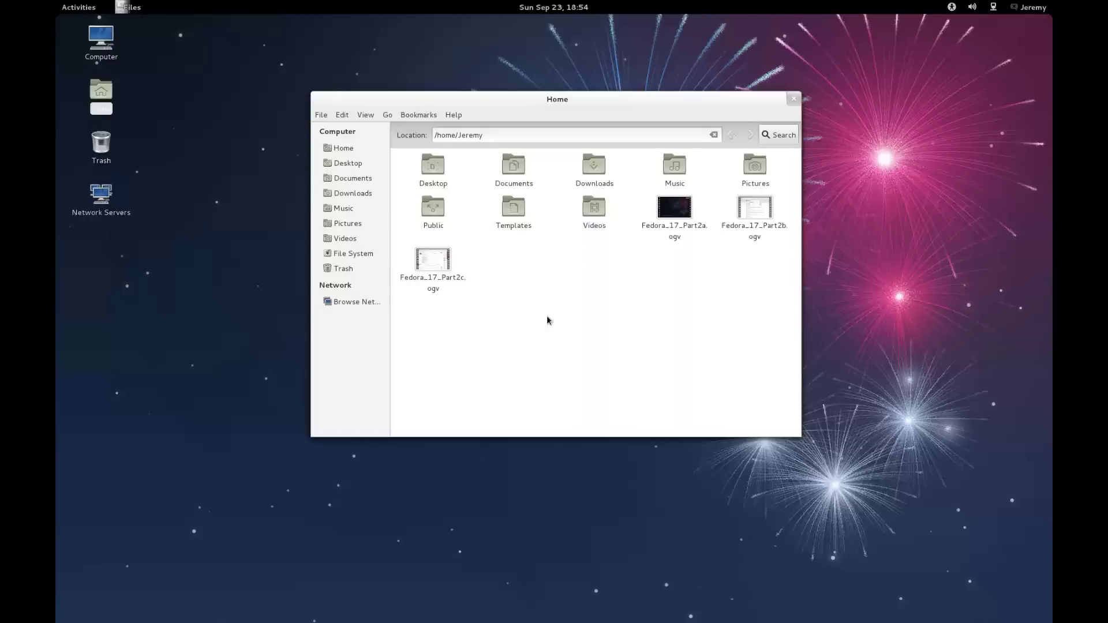
{"action": "left_click", "coordinate": [282, 523]}
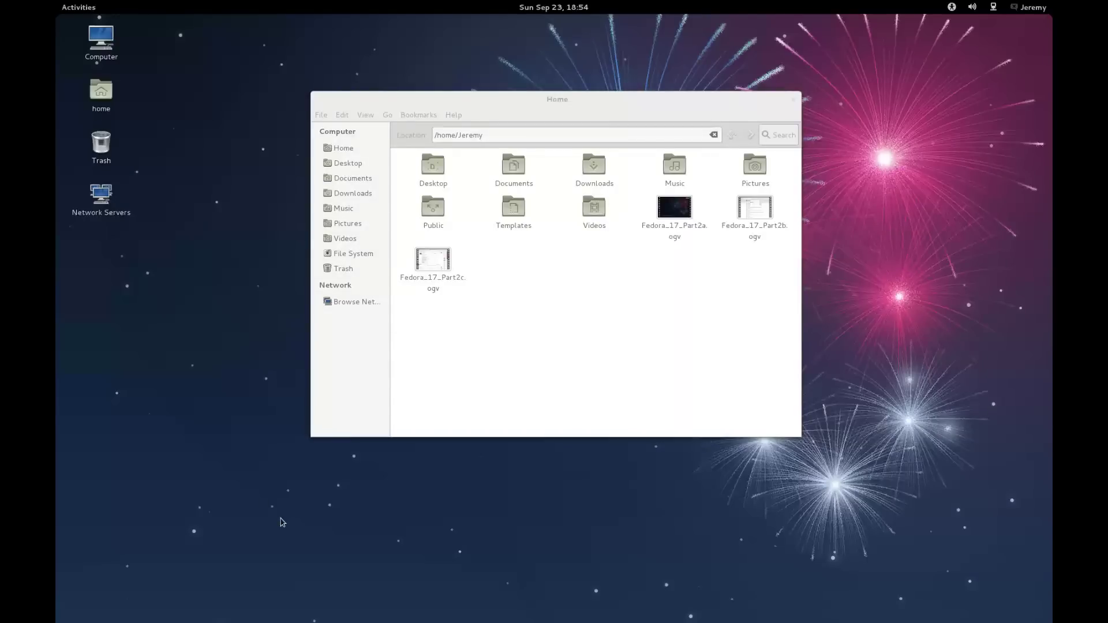
{"action": "key", "text": "super"}
{"action": "type", "text": "firefox"}
{"action": "key", "text": "Return"}
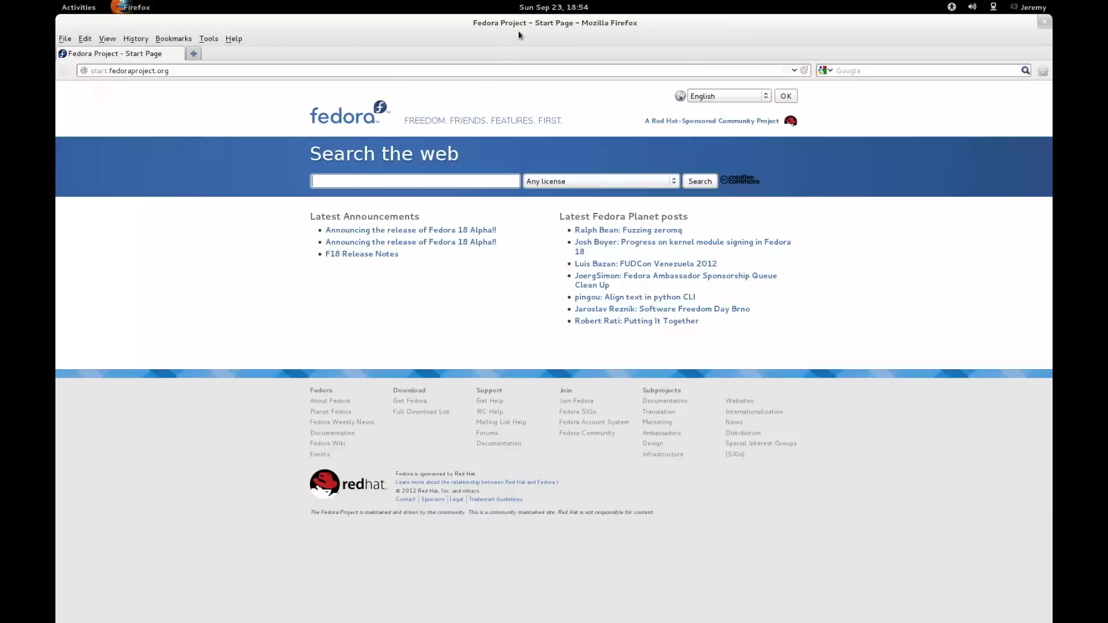
Unmaximize Firefox, and tile the Home window to the right half of the desktop and Firefox to the left half.
{"action": "double_click", "coordinate": [530, 20]}
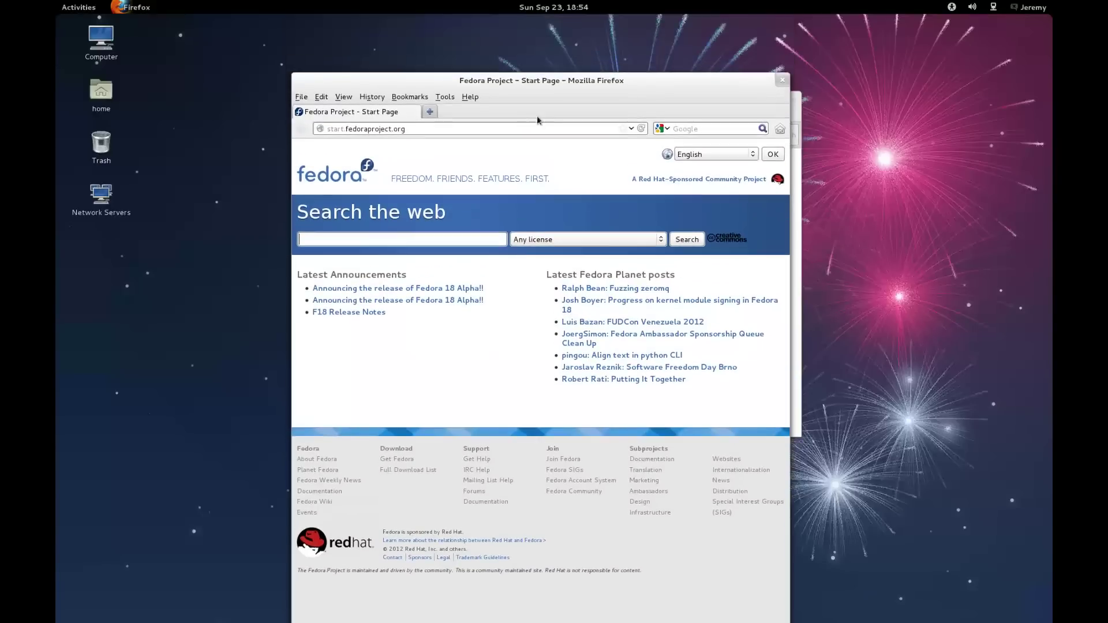
{"action": "left_click_drag", "start_coordinate": [539, 80], "coordinate": [441, 93]}
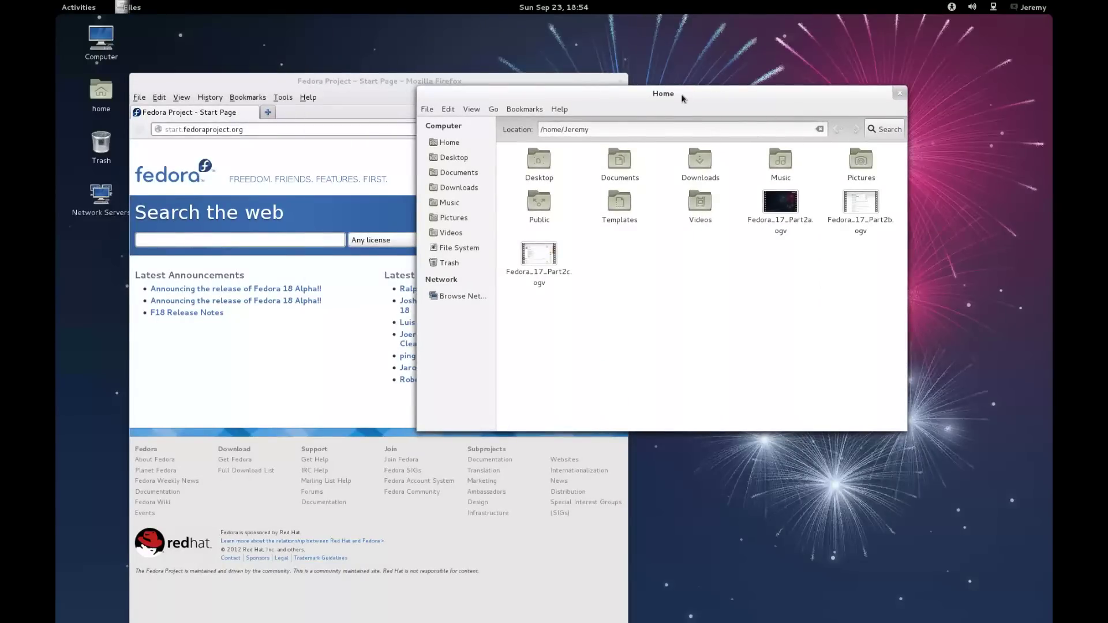
{"action": "left_click_drag", "start_coordinate": [677, 91], "coordinate": [1050, 111]}
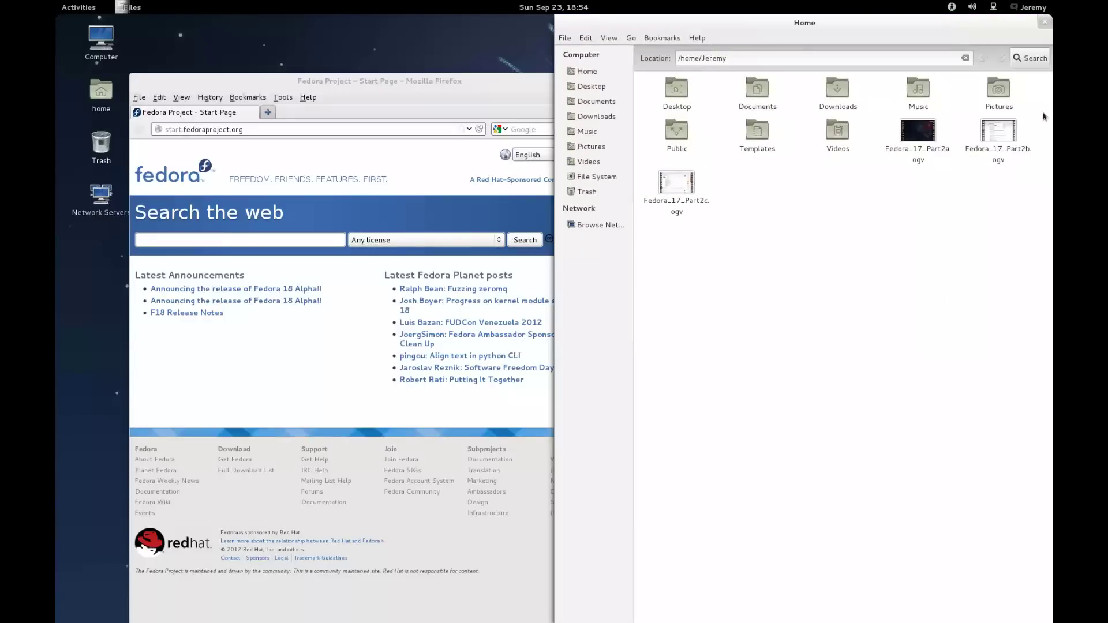
{"action": "left_click_drag", "start_coordinate": [395, 83], "coordinate": [56, 80]}
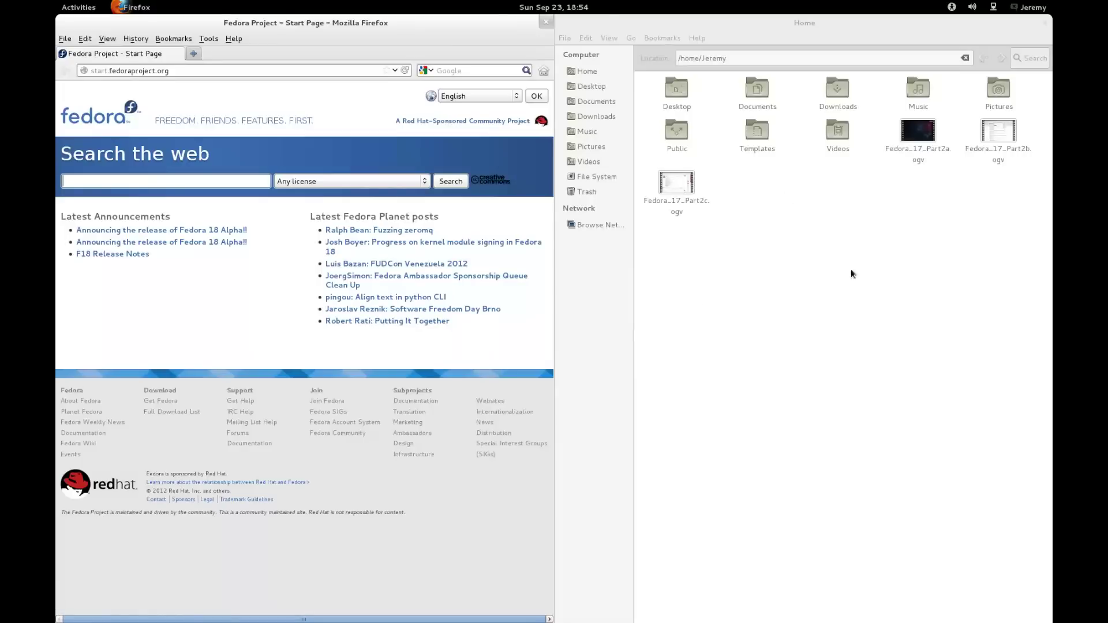
Return the tiled Home and Firefox windows to their floating sizes, and close both windows.
{"action": "double_click", "coordinate": [795, 23]}
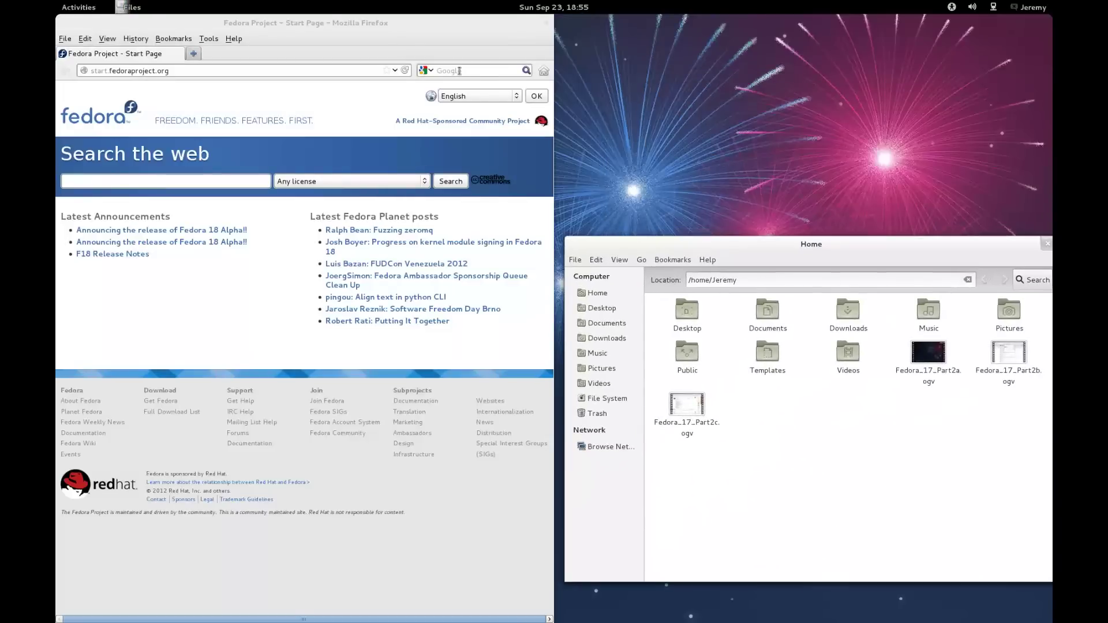
{"action": "double_click", "coordinate": [312, 22]}
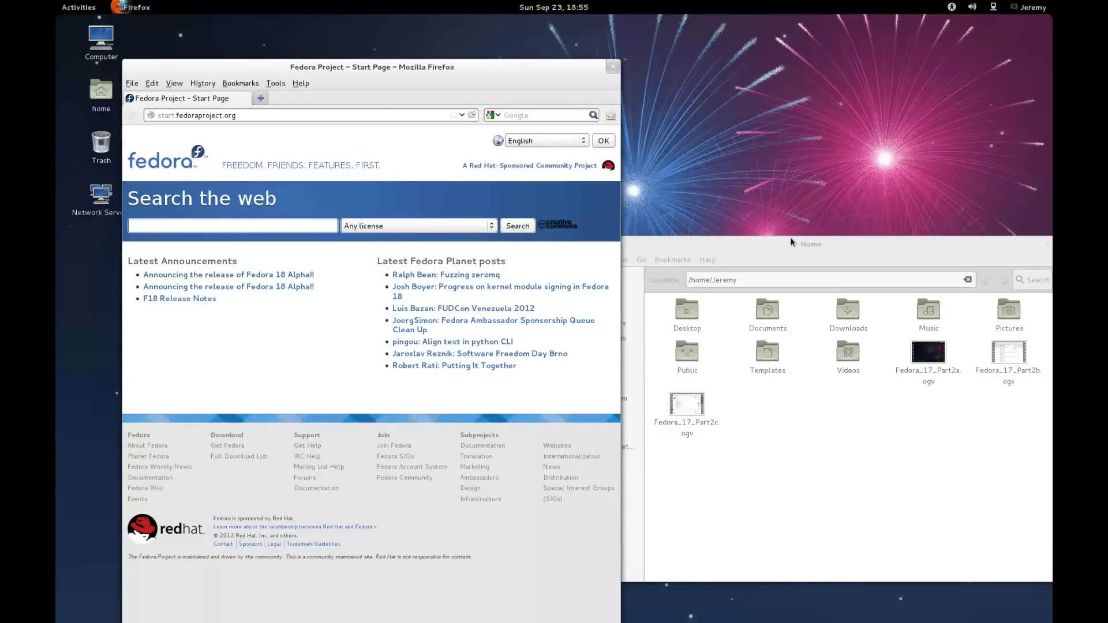
{"action": "left_click", "coordinate": [613, 67]}
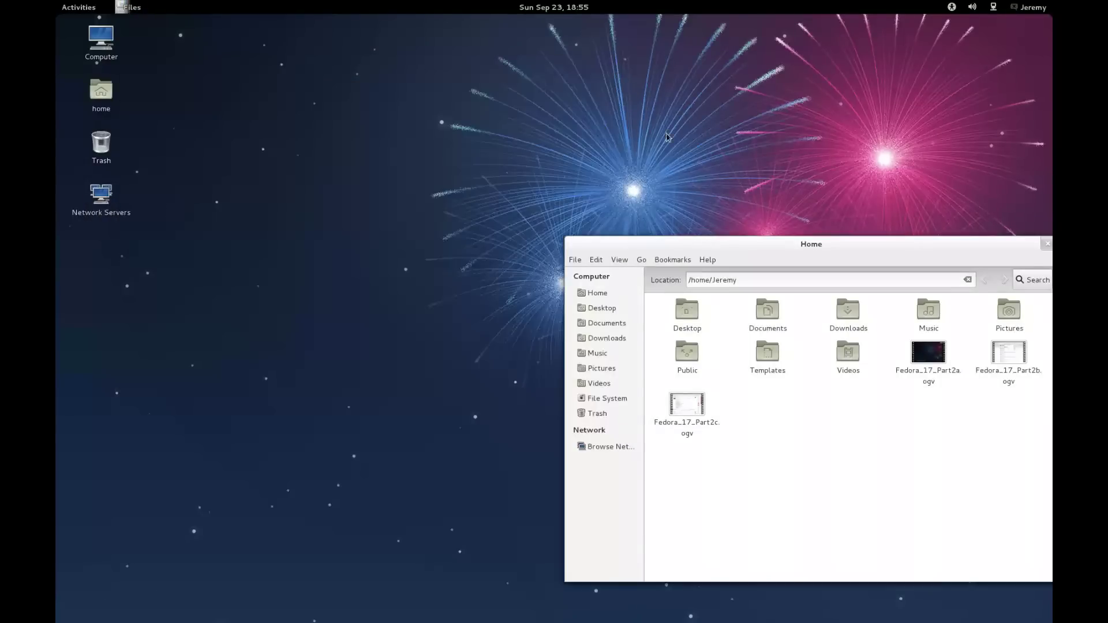
{"action": "left_click_drag", "start_coordinate": [829, 248], "coordinate": [665, 190]}
{"action": "key", "text": "ctrl+w"}
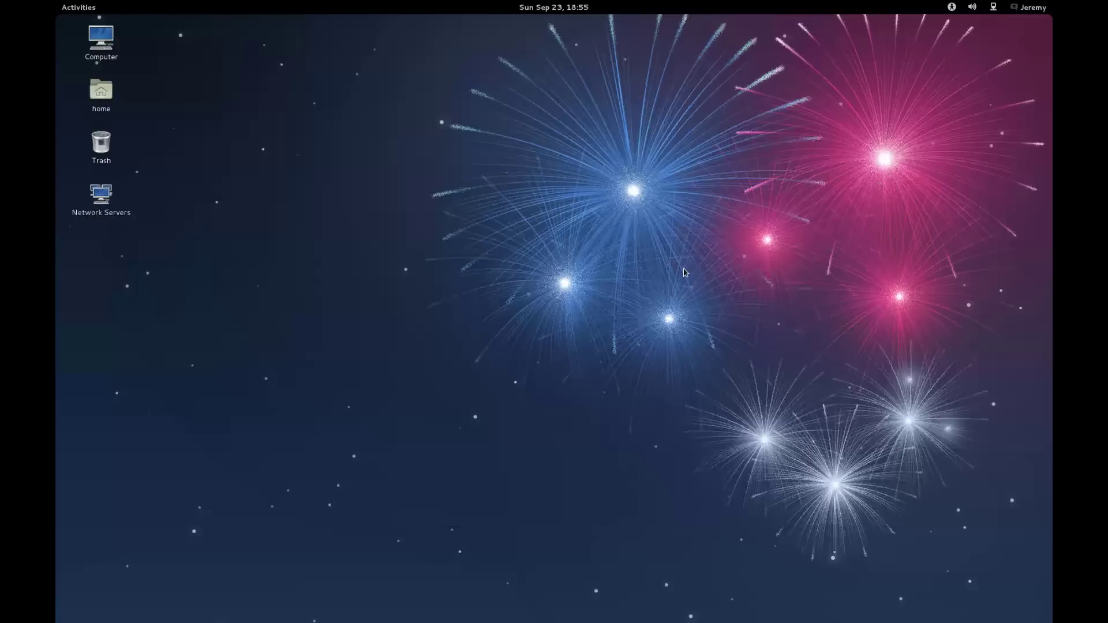
Examine the accessibility options and the sound volume controls of the desktop.
{"action": "left_click", "coordinate": [952, 7]}
{"action": "left_click", "coordinate": [952, 8]}
{"action": "left_click", "coordinate": [972, 8]}
{"action": "left_click", "coordinate": [973, 7]}
Call up the Power Off dialog through the alternative to Suspend, and cancel it.
{"action": "left_click", "coordinate": [1029, 8]}
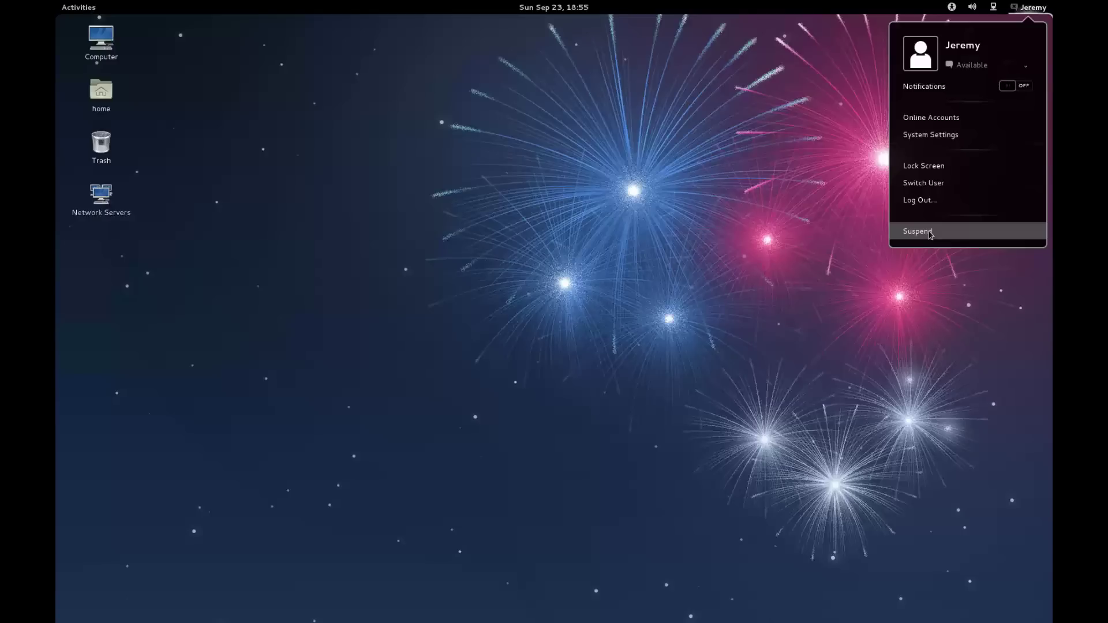
{"action": "key", "text": "alt"}
{"action": "left_click", "coordinate": [918, 237]}
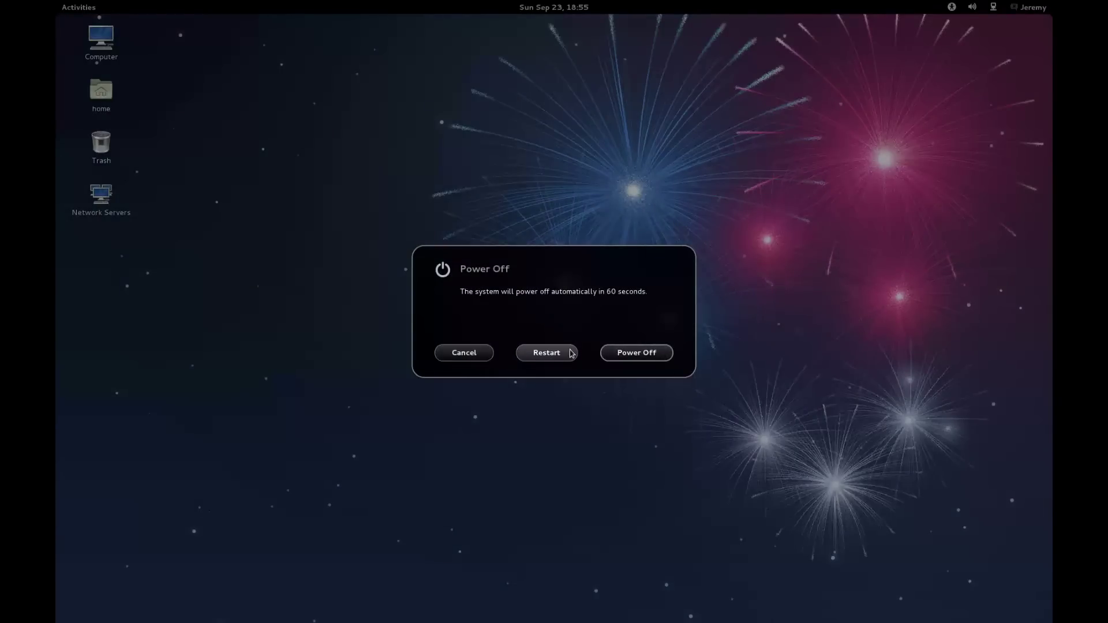
{"action": "left_click", "coordinate": [467, 362]}
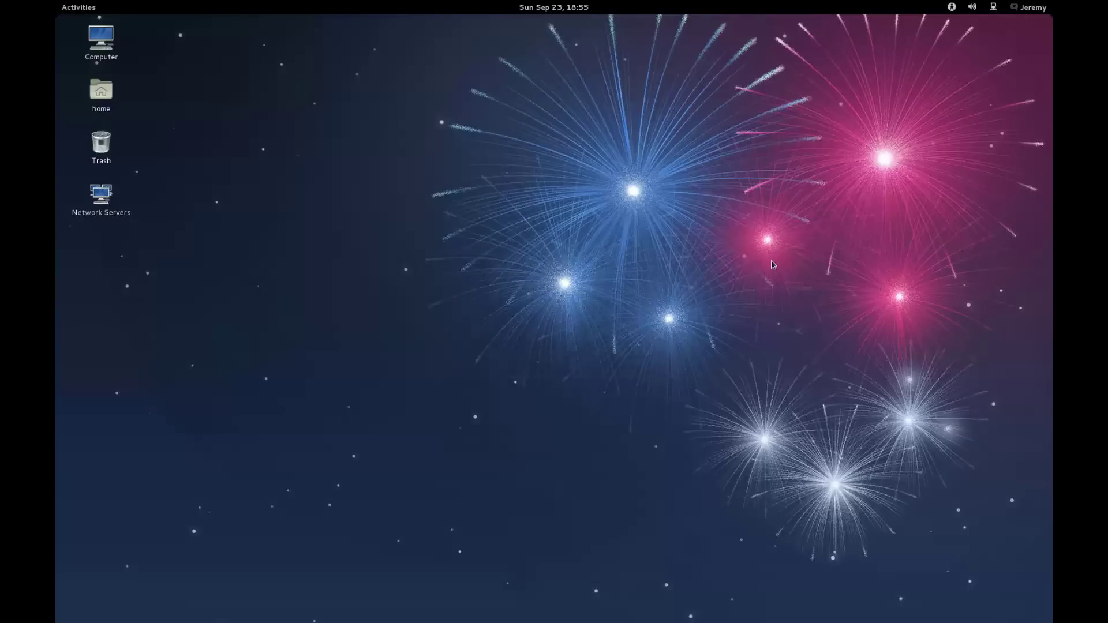
Examine the user account's Suspend option and its alternative, and dismiss the options.
{"action": "left_click", "coordinate": [1019, 14]}
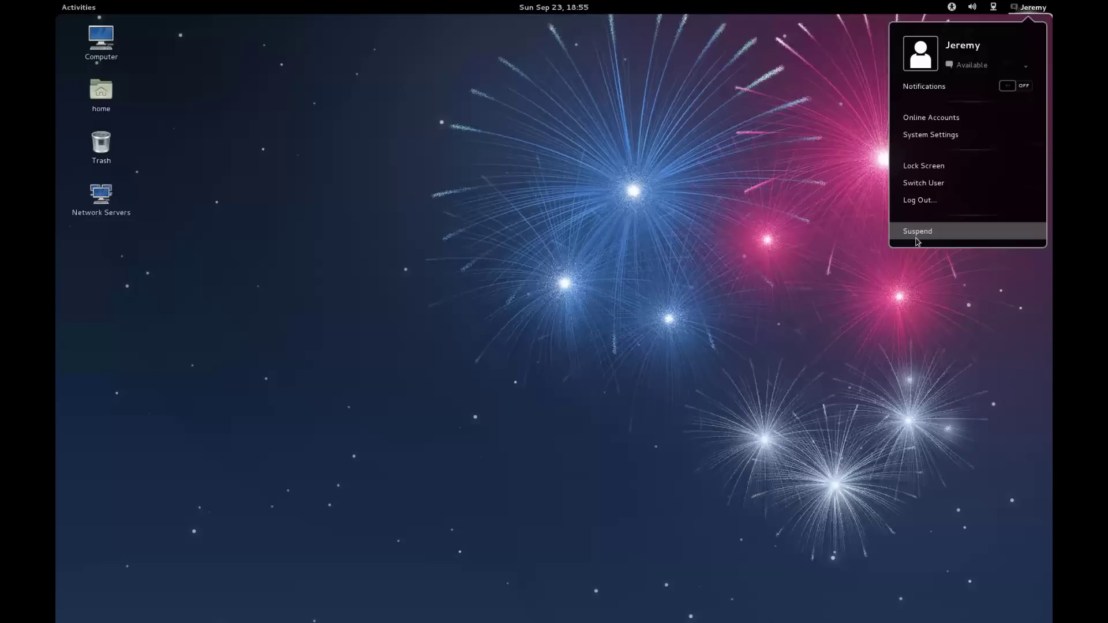
{"action": "key", "text": "alt"}
{"action": "left_click", "coordinate": [1029, 10]}
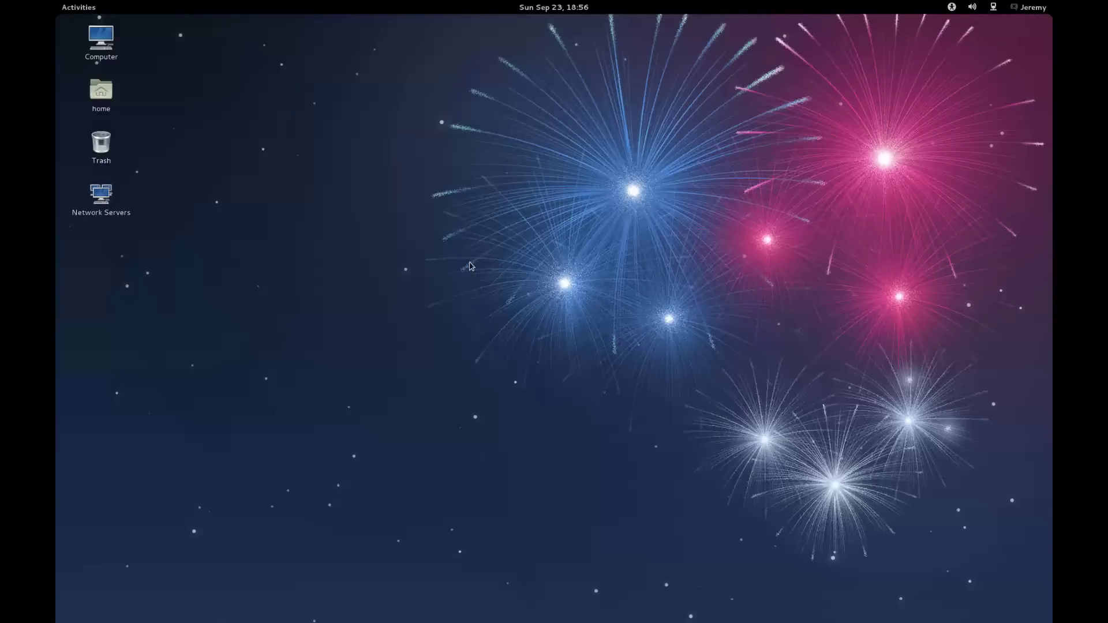